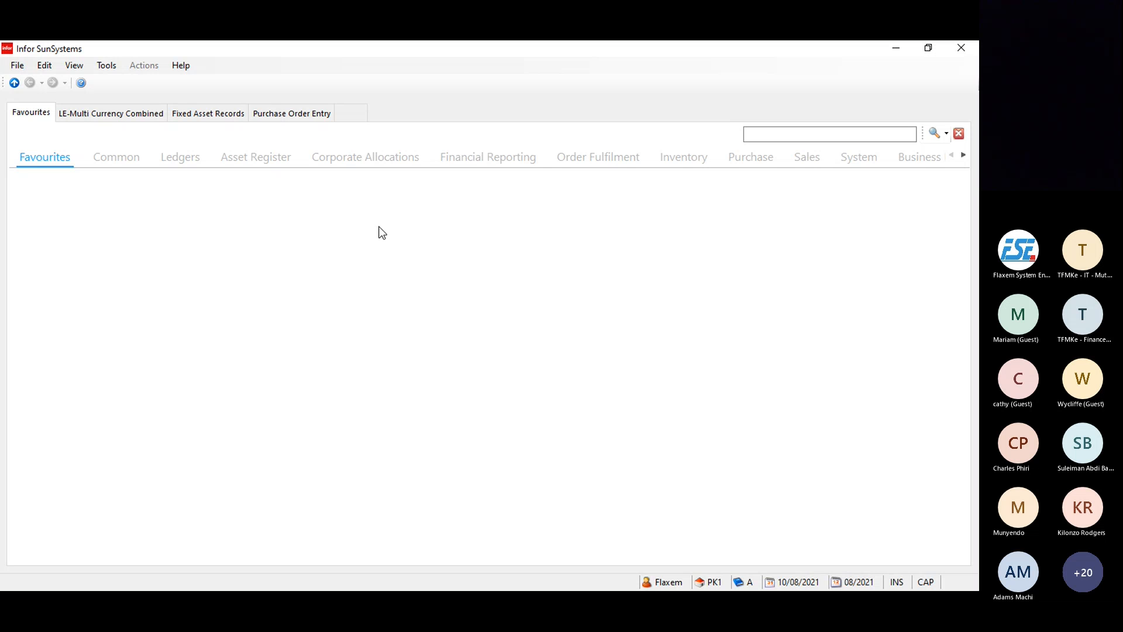
Show the Ledgers functions, and search the available functions for "ledger entry" and for "asset recor".
click(168, 167)
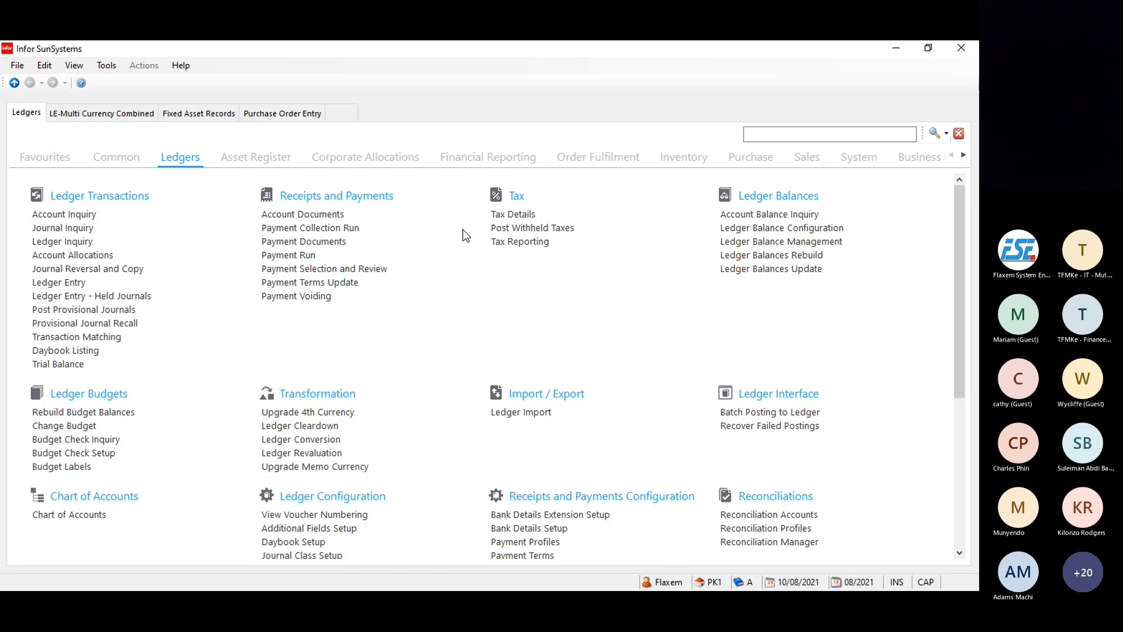
click(794, 134)
key(Caps_Lock)
text(ledger entry)
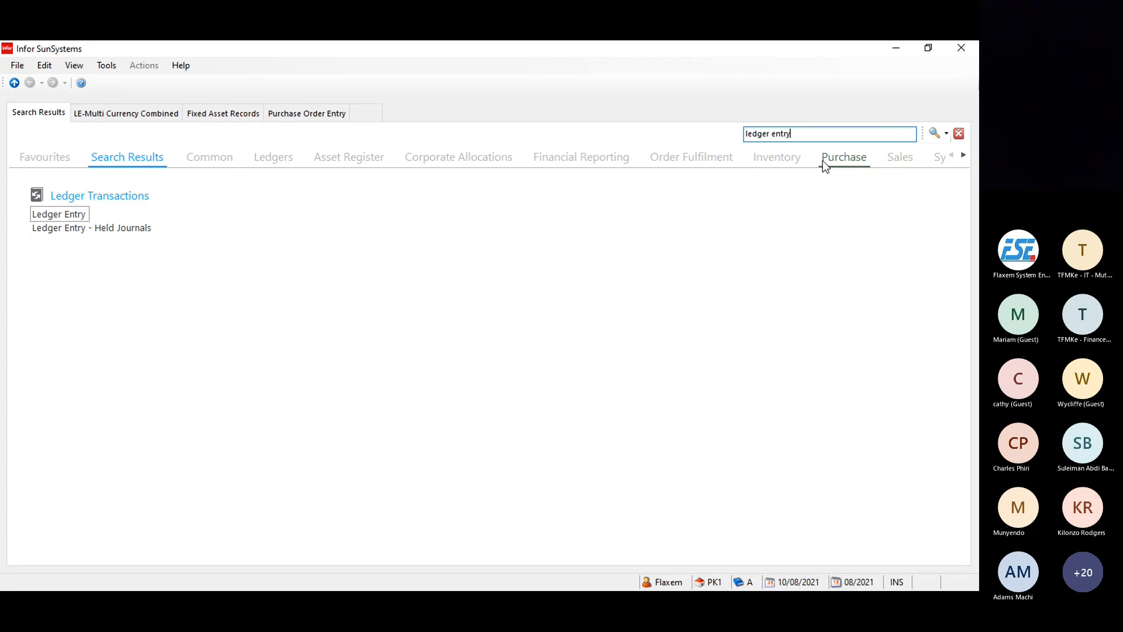
triple_click(810, 133)
text(asset recor)
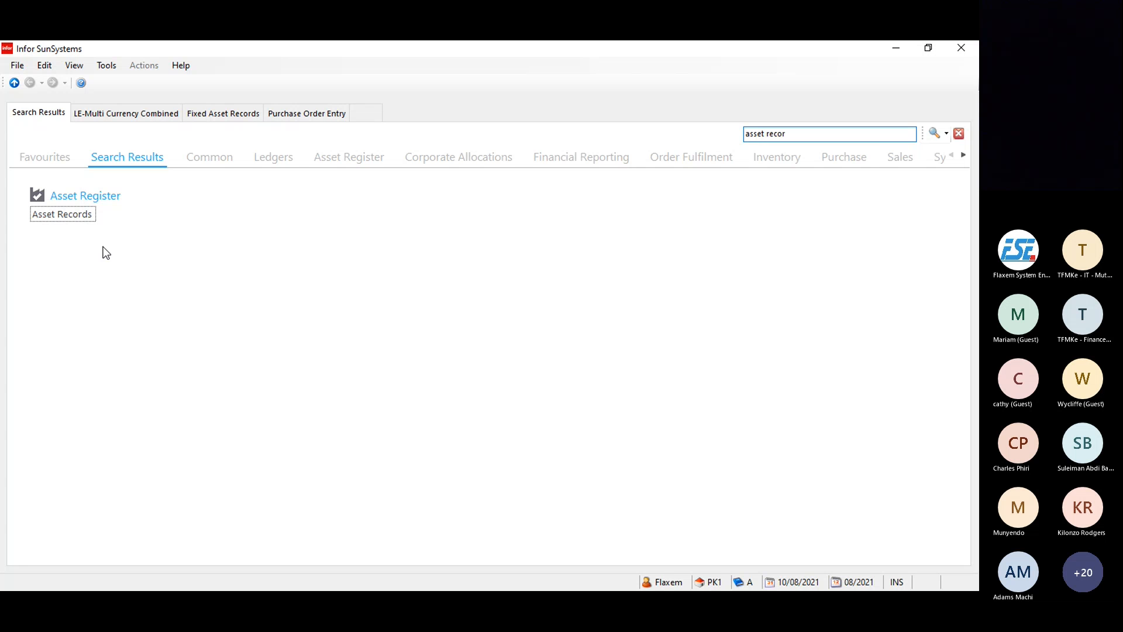
Add the Addresses function to the Favourites page.
click(61, 161)
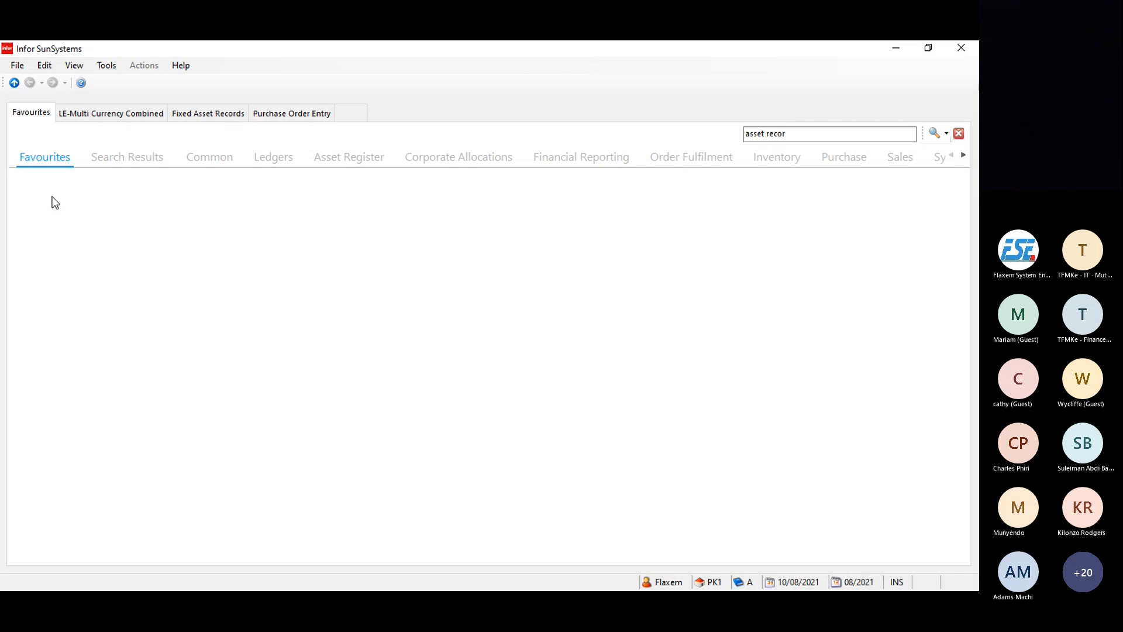
right_click(27, 202)
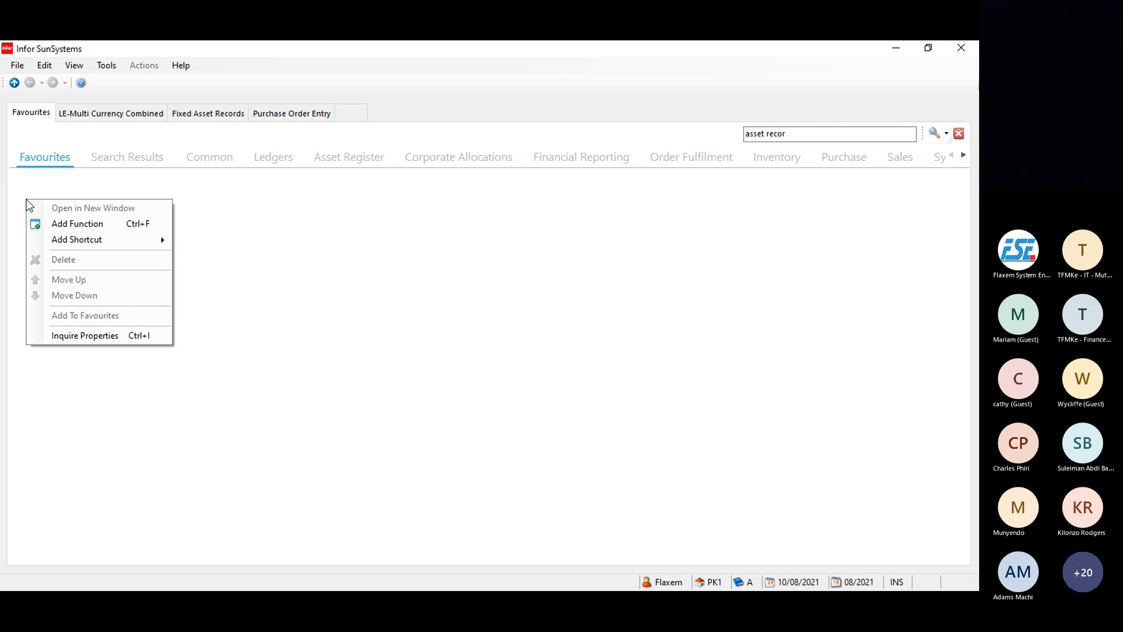
click(70, 225)
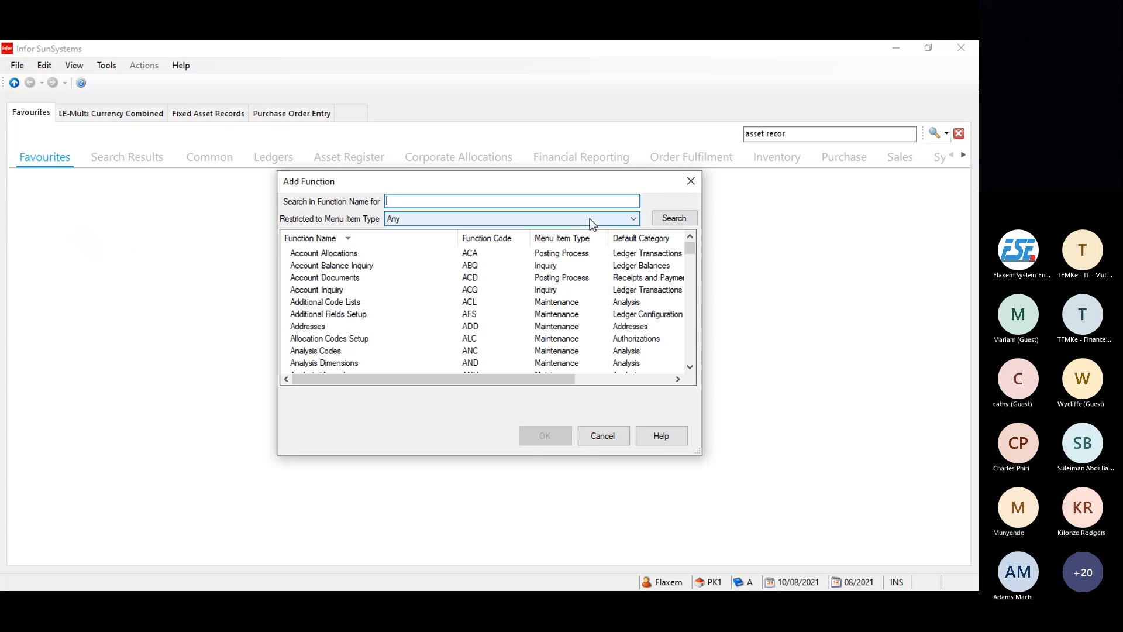
click(318, 327)
click(530, 443)
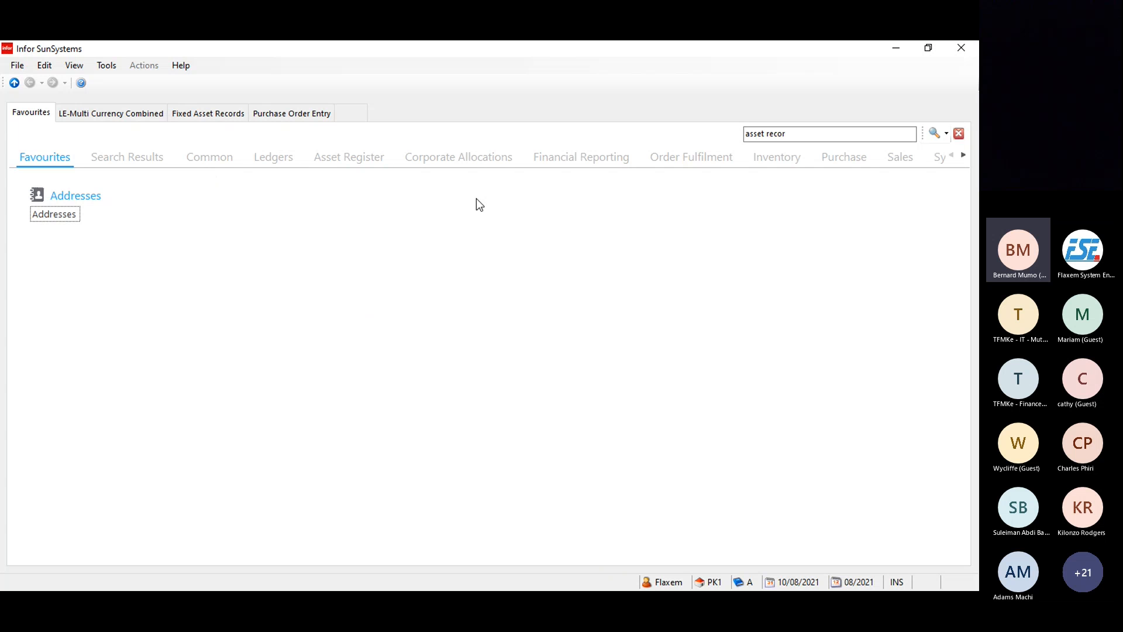
Set the transaction amount of journal line 1 to 1,500 in the LE-Multi Currency Combined form.
click(134, 120)
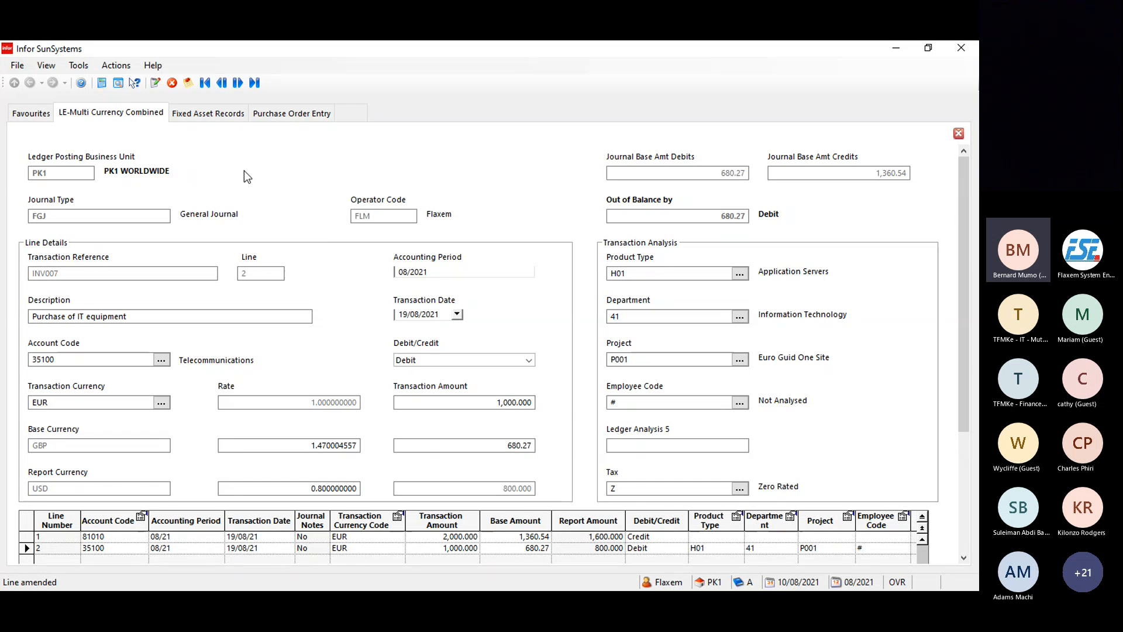
scroll(345, 294, down, 3)
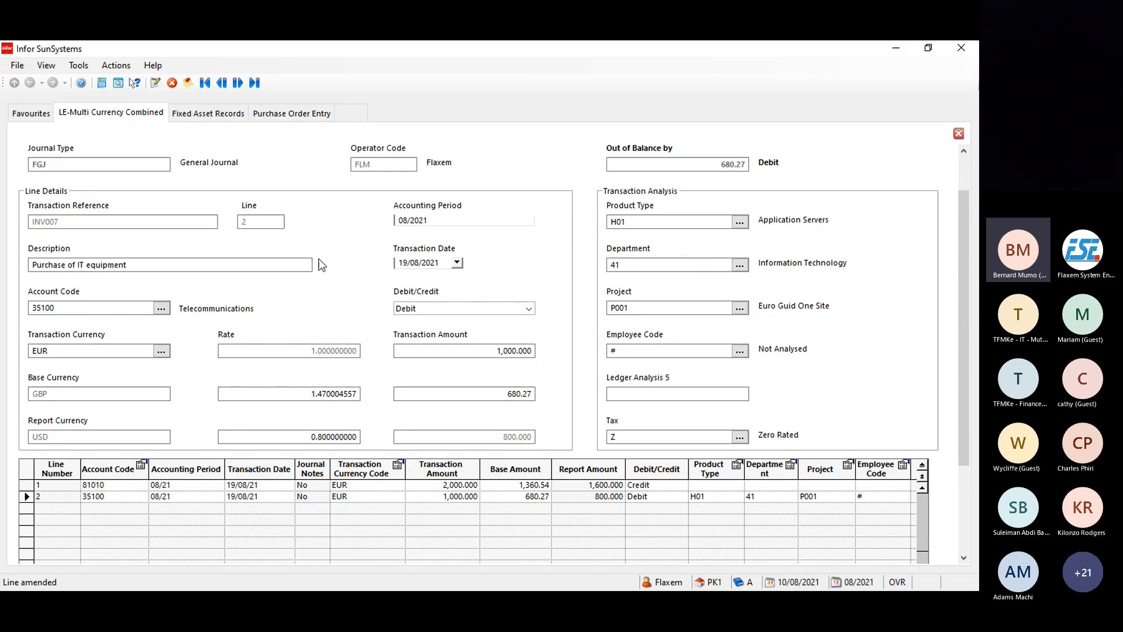
click(36, 484)
click(98, 352)
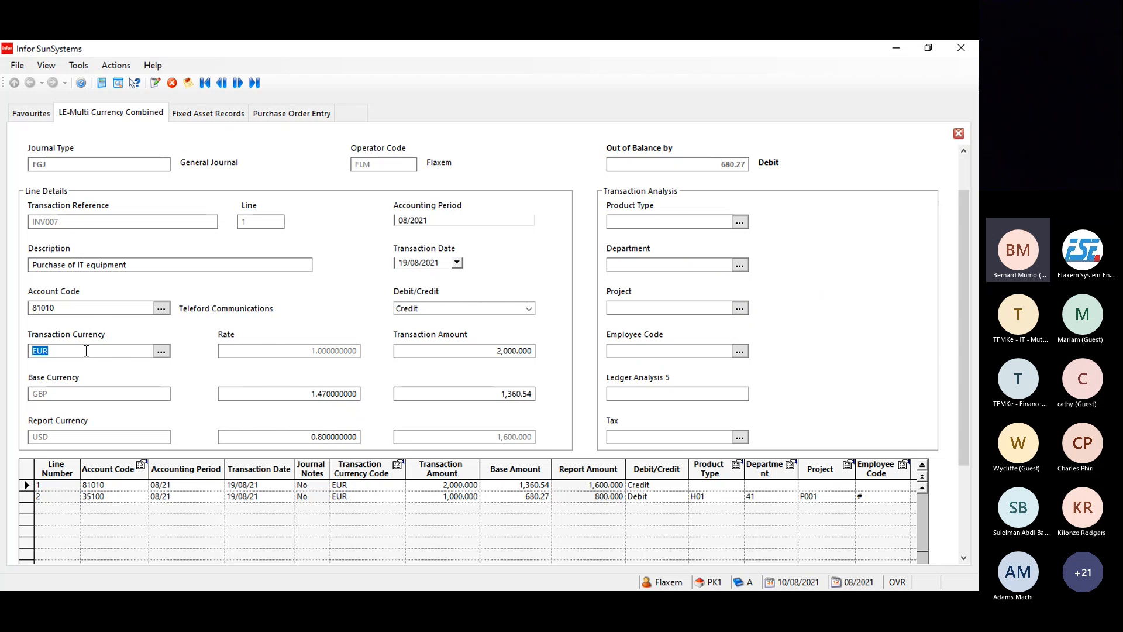
click(491, 351)
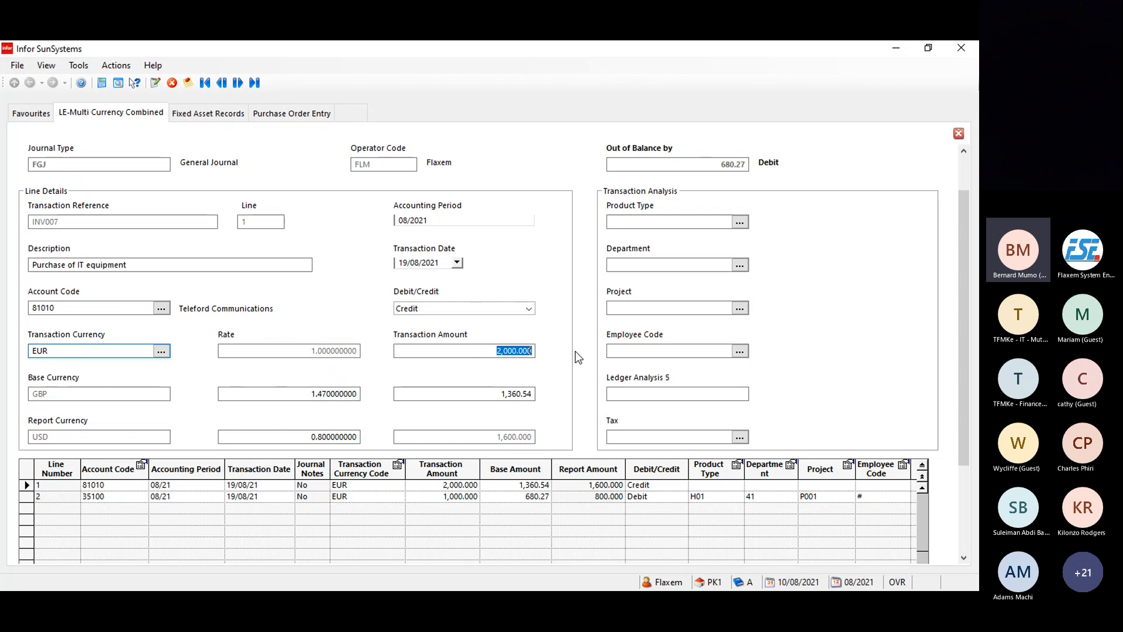
text(1500)
key(Return)
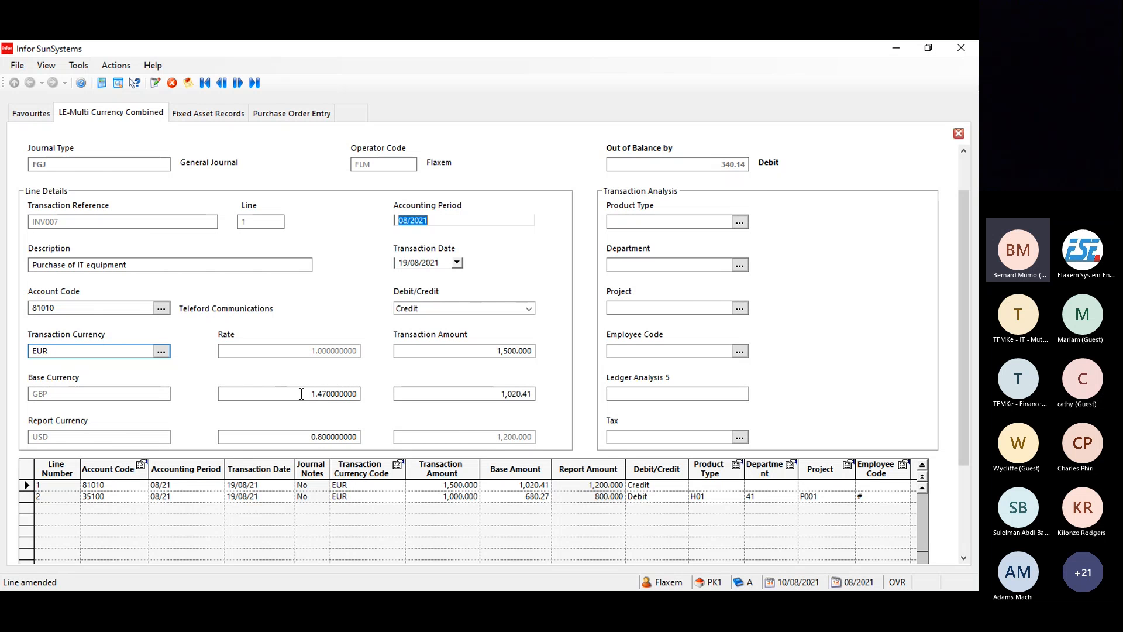
Set the base currency (GBP) rate of journal line 1 to 1.3.
drag(301, 394, 361, 399)
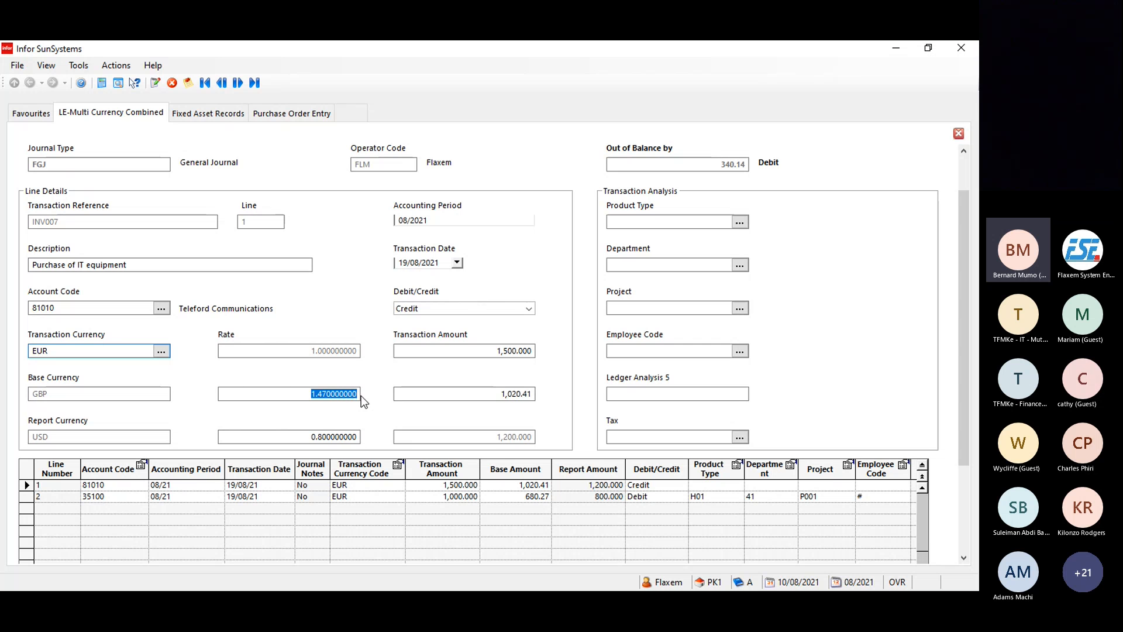
text(1.3)
key(Return)
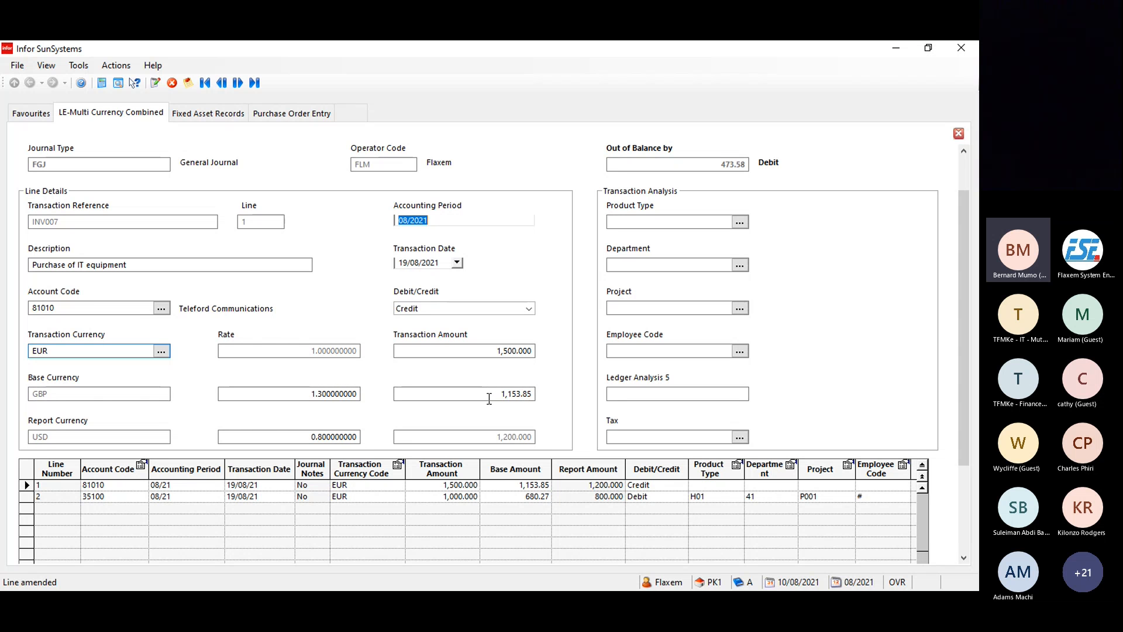
Restore the base currency (GBP) rate of journal line 1 to 1.47.
drag(310, 394, 388, 404)
text(1.4)
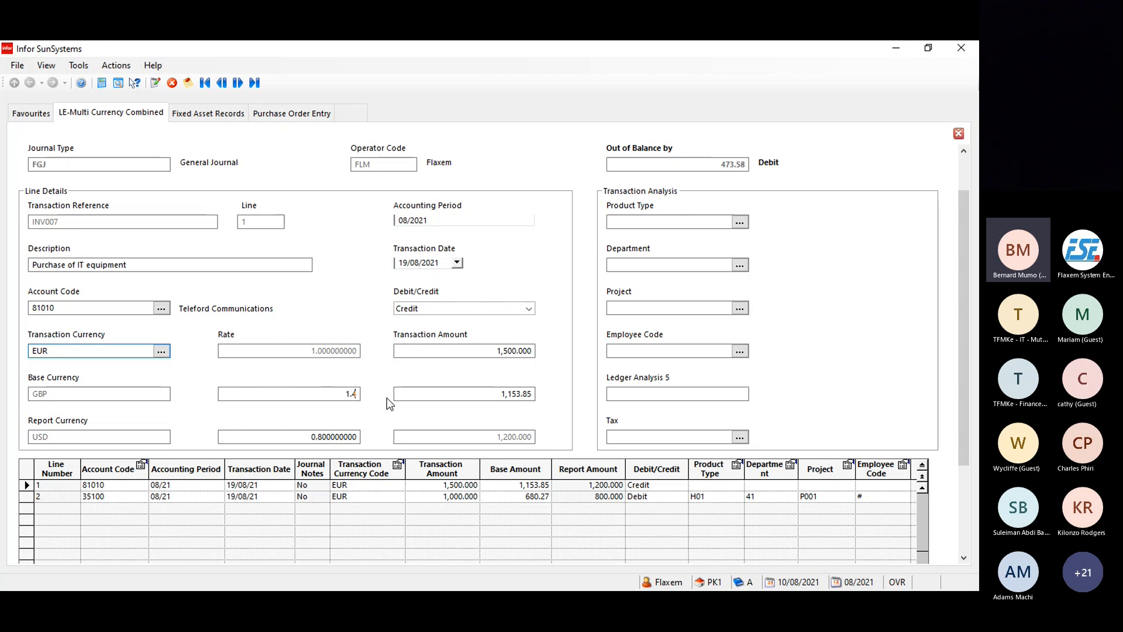
text(7)
key(Return)
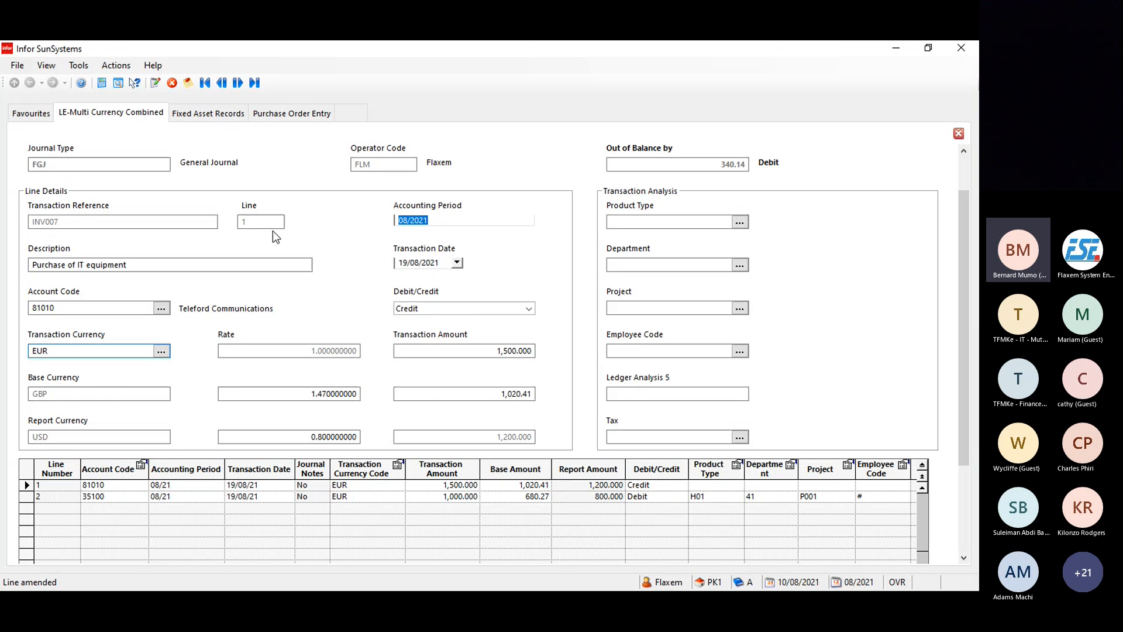
Change the transaction currency of journal line 1 to GBP, keeping the same transaction amount.
click(76, 352)
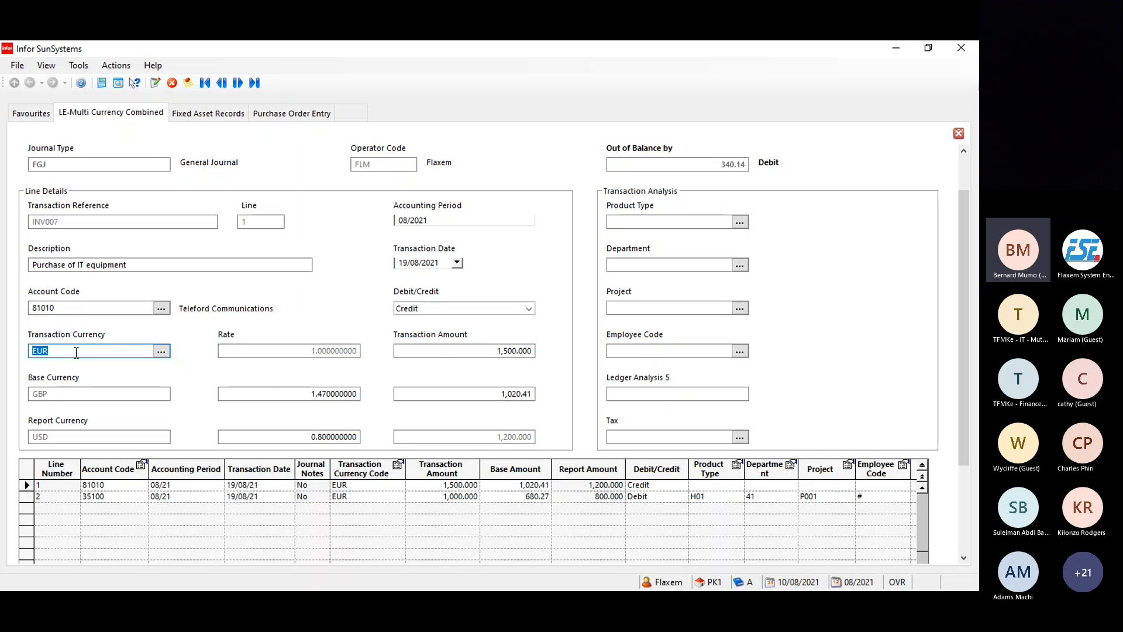
text(GBP)
key(Tab)
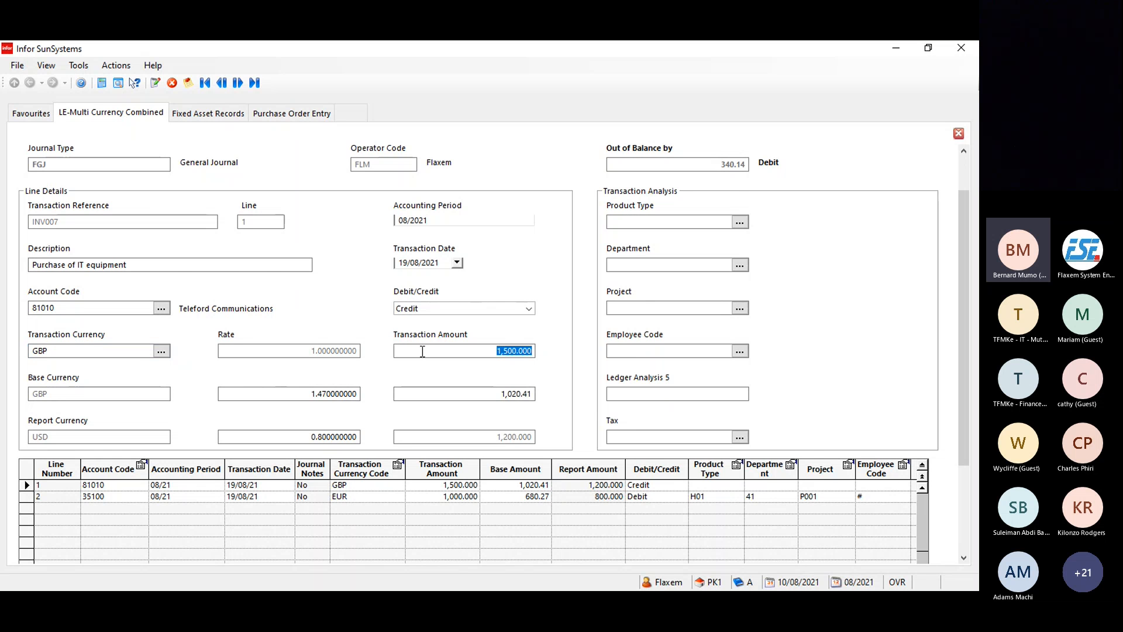
key(Return)
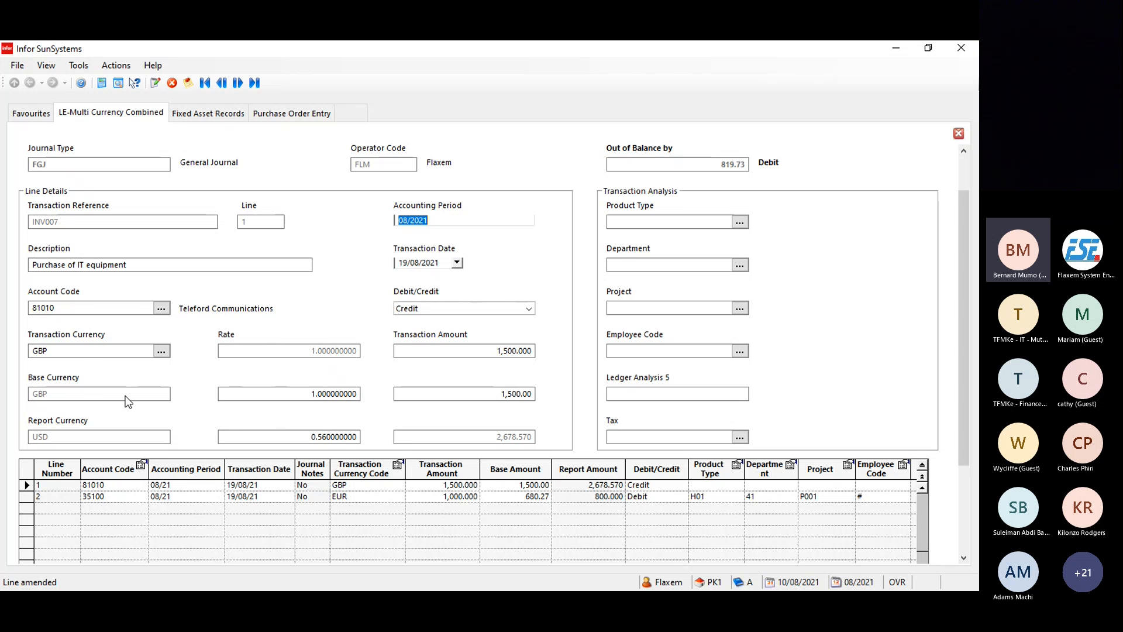
Set the transaction currency of journal line 1 back to EUR and accept the line.
click(80, 353)
drag(52, 351, 21, 353)
text(EUR)
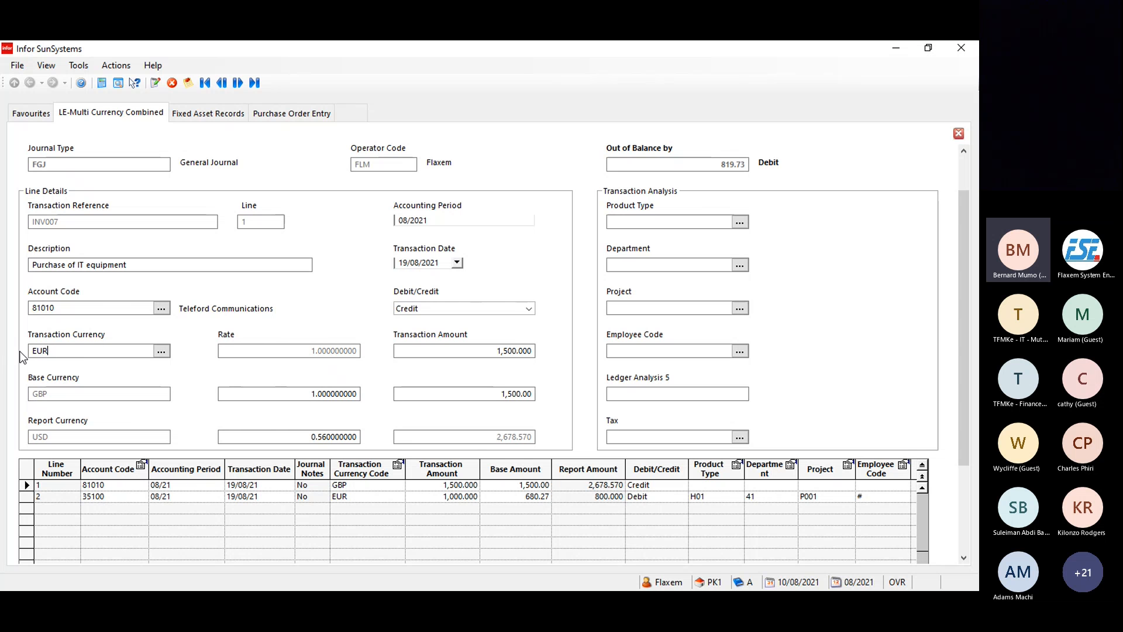
key(Tab)
key(Return)
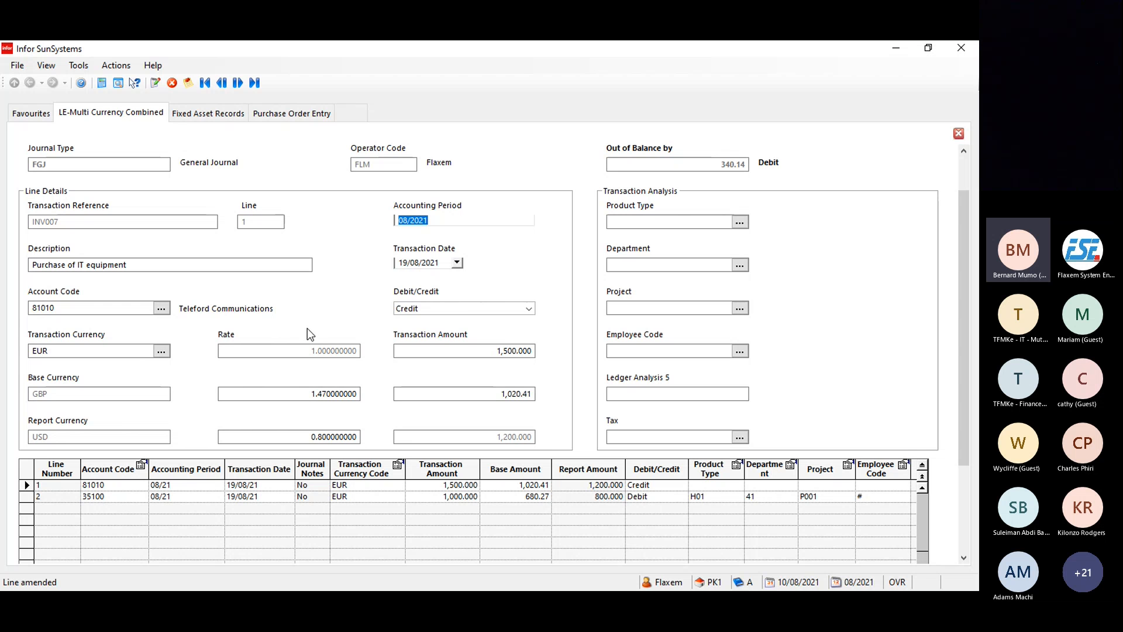
Clear the Project analysis code on journal line 2.
click(317, 498)
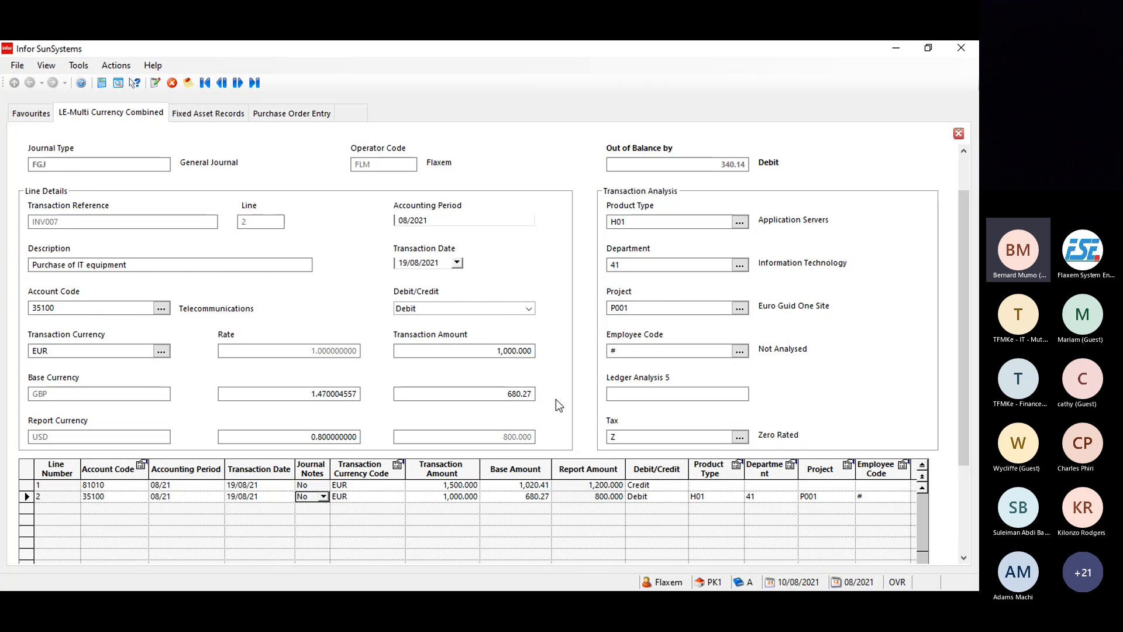
click(657, 310)
drag(658, 310, 567, 300)
key(BackSpace)
key(Tab)
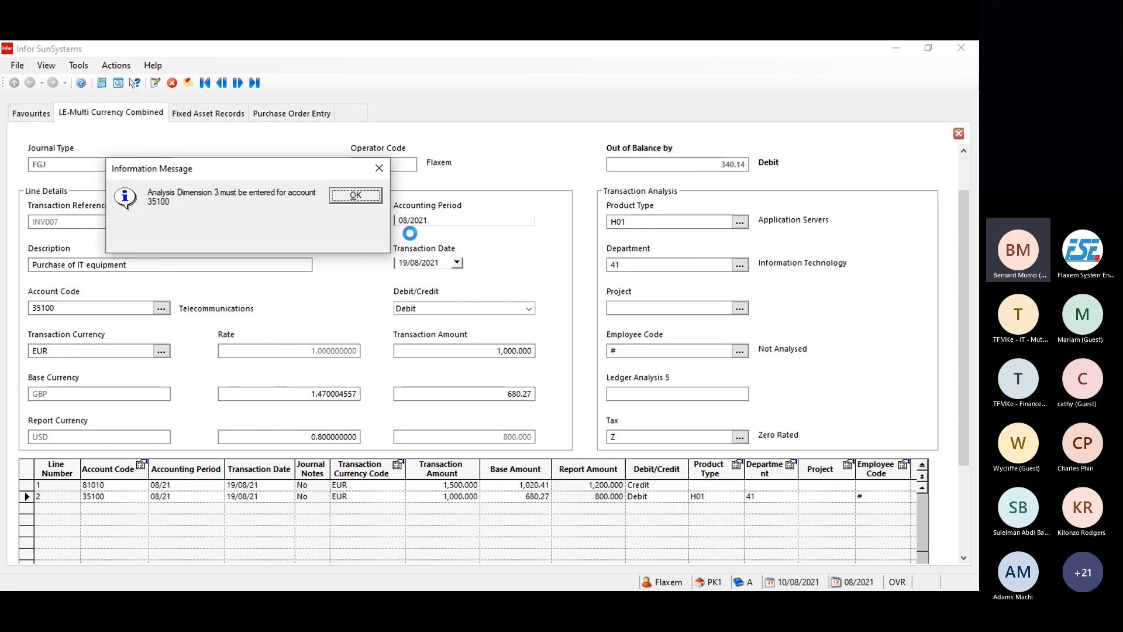
click(379, 170)
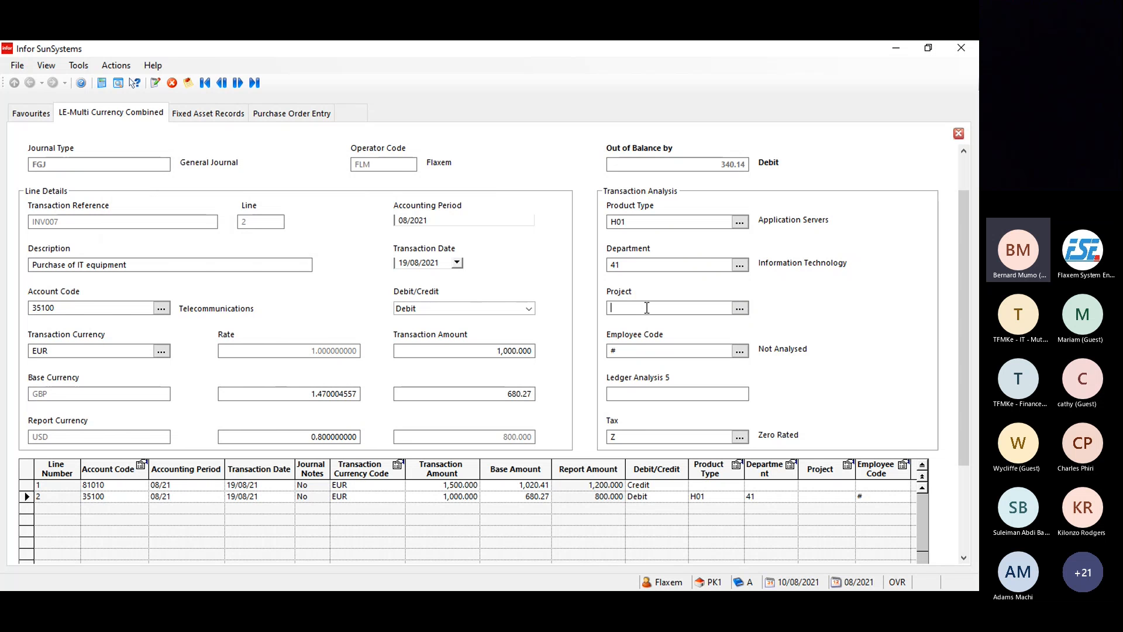
Review the Value 1, Value 2 and Value 3 depreciation details of the laptop asset ASSET1 in Fixed Asset Records.
click(215, 112)
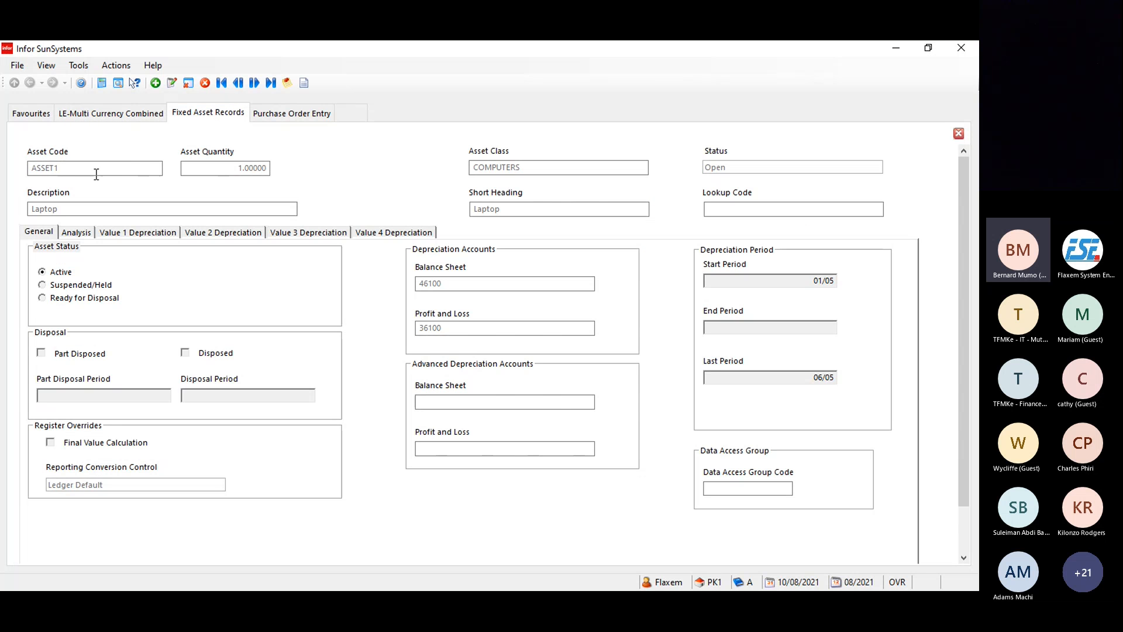
double_click(114, 173)
click(141, 232)
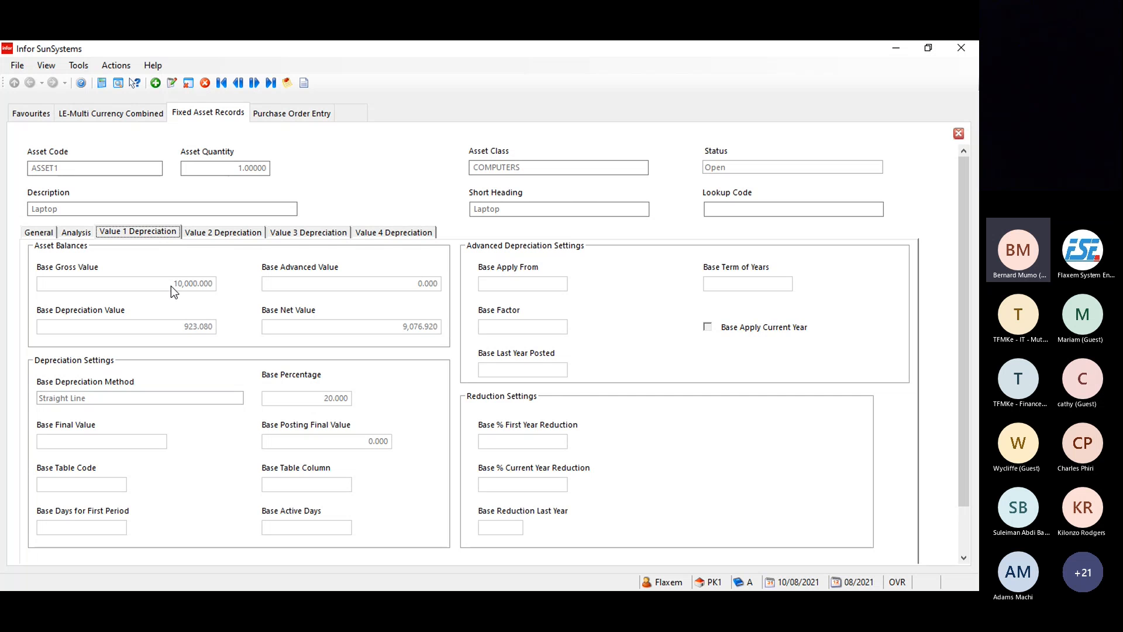
click(210, 237)
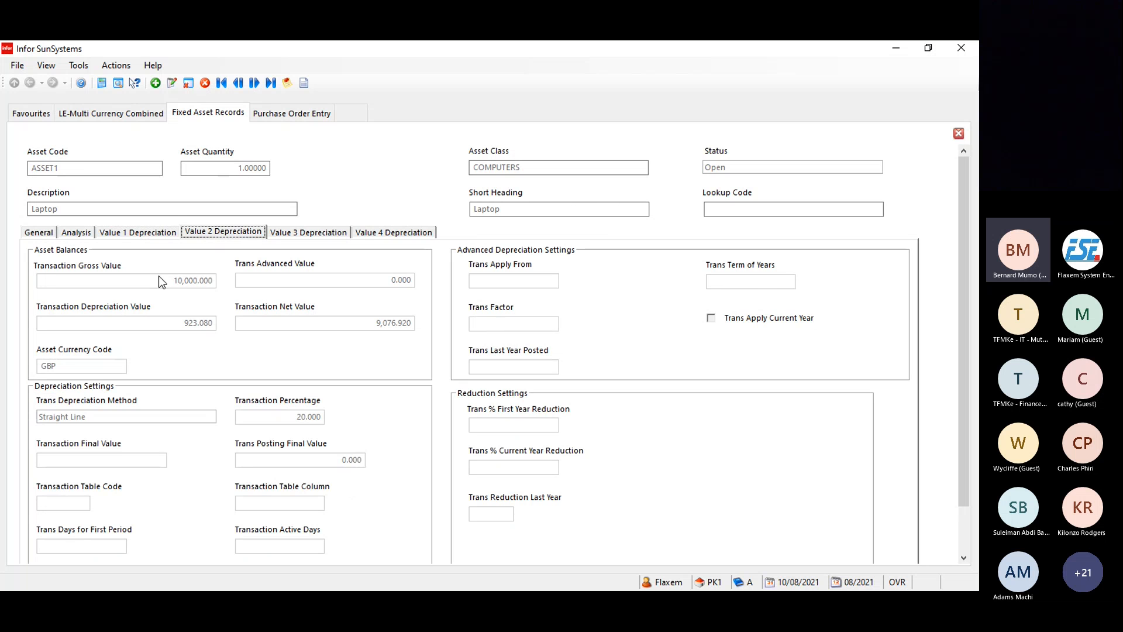
click(292, 232)
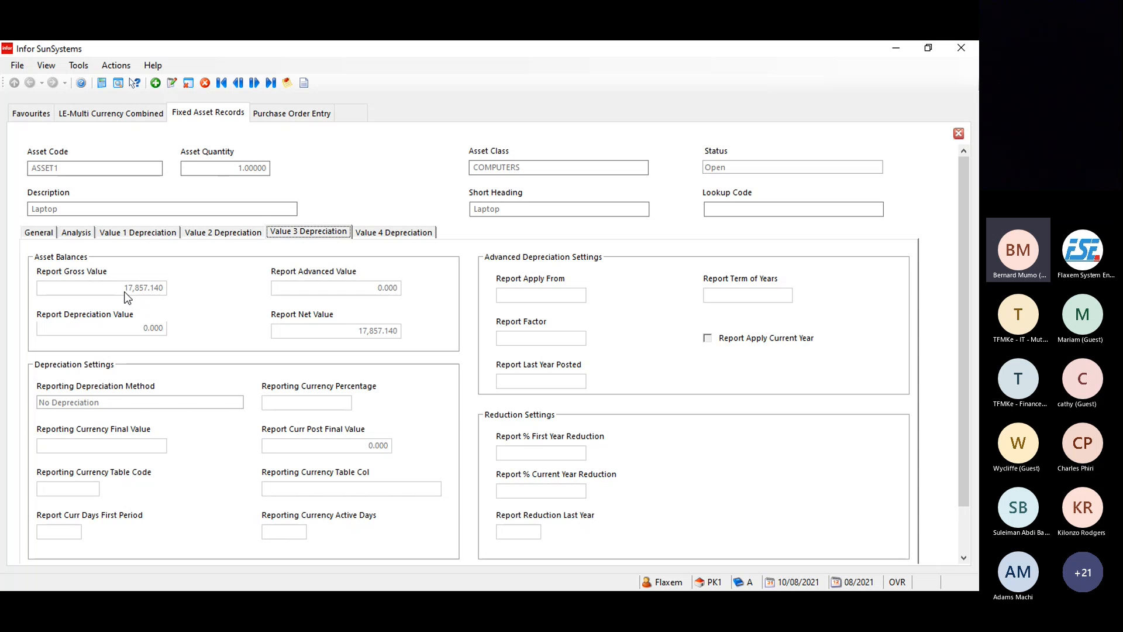
click(196, 233)
click(170, 233)
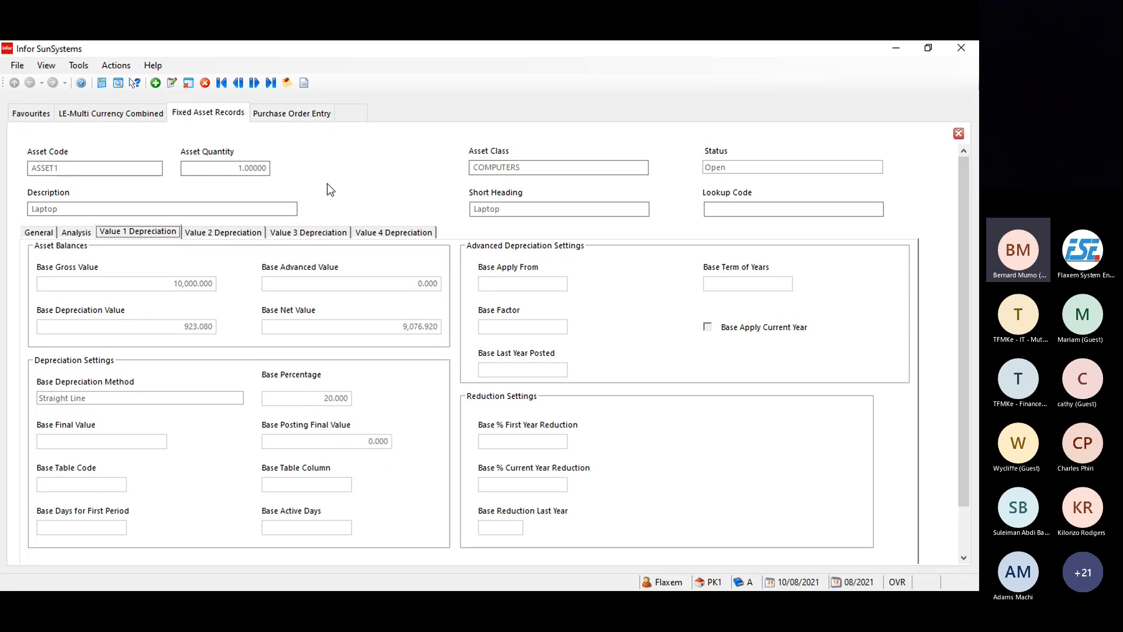
Find the Change Business Unit function from a new page and set the business unit to PK1.
click(353, 117)
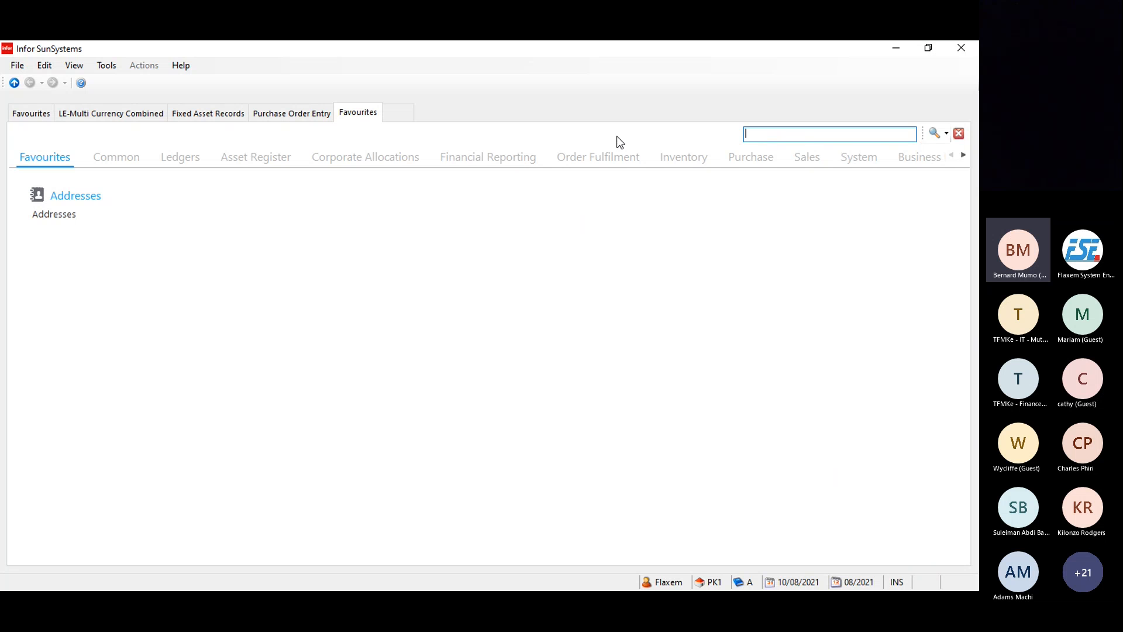
text(cn)
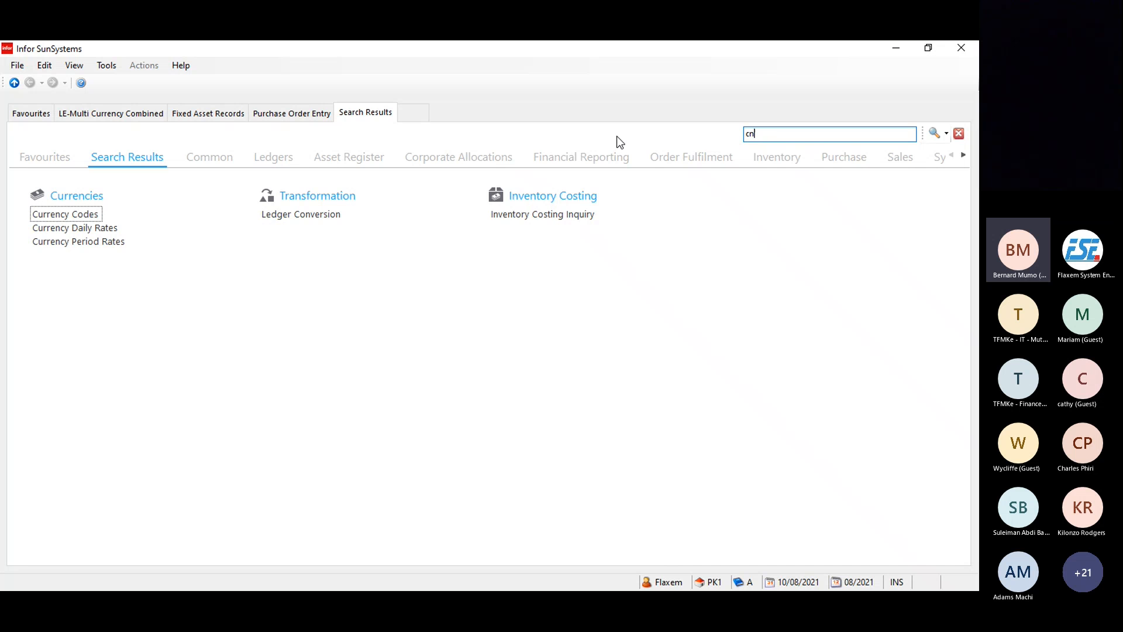
key(BackSpace)
text(hange b)
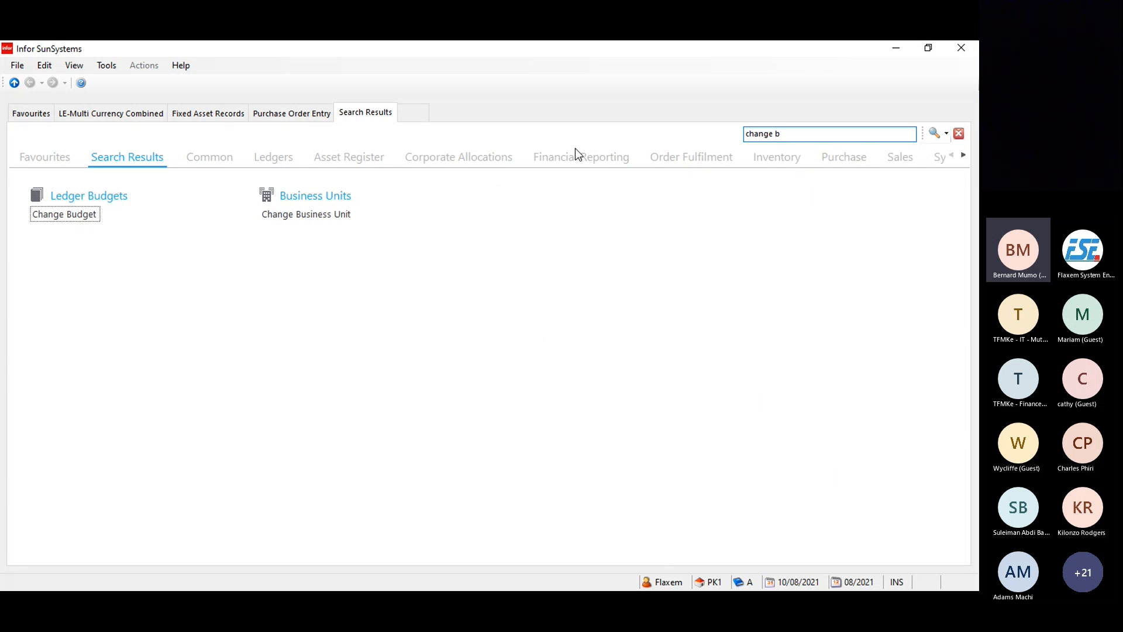
click(307, 215)
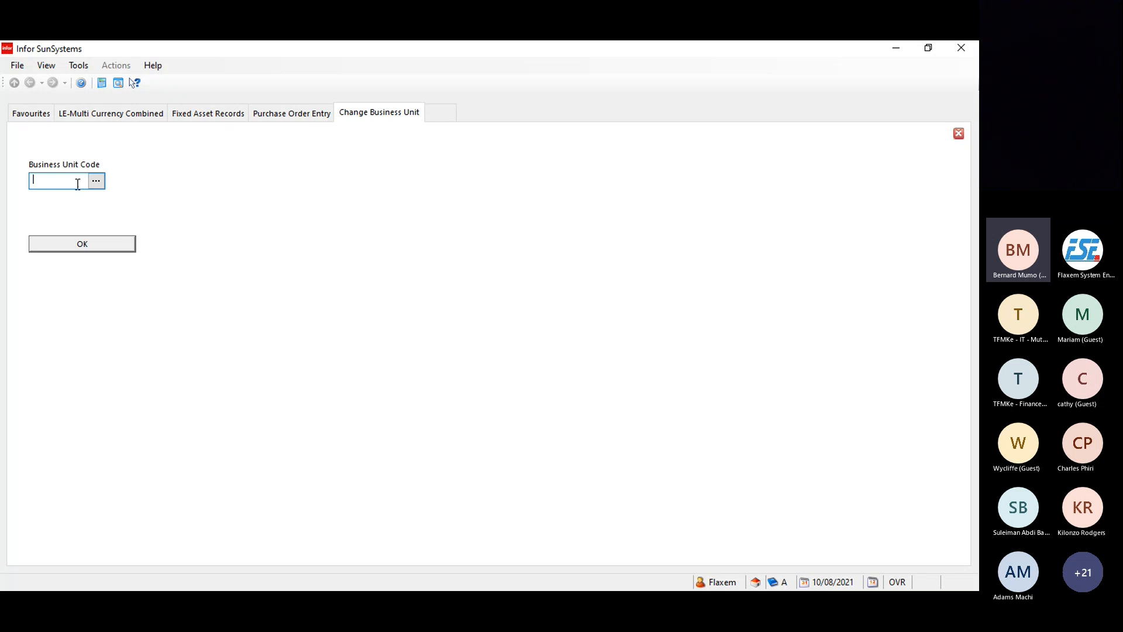
text(PK1)
key(Return)
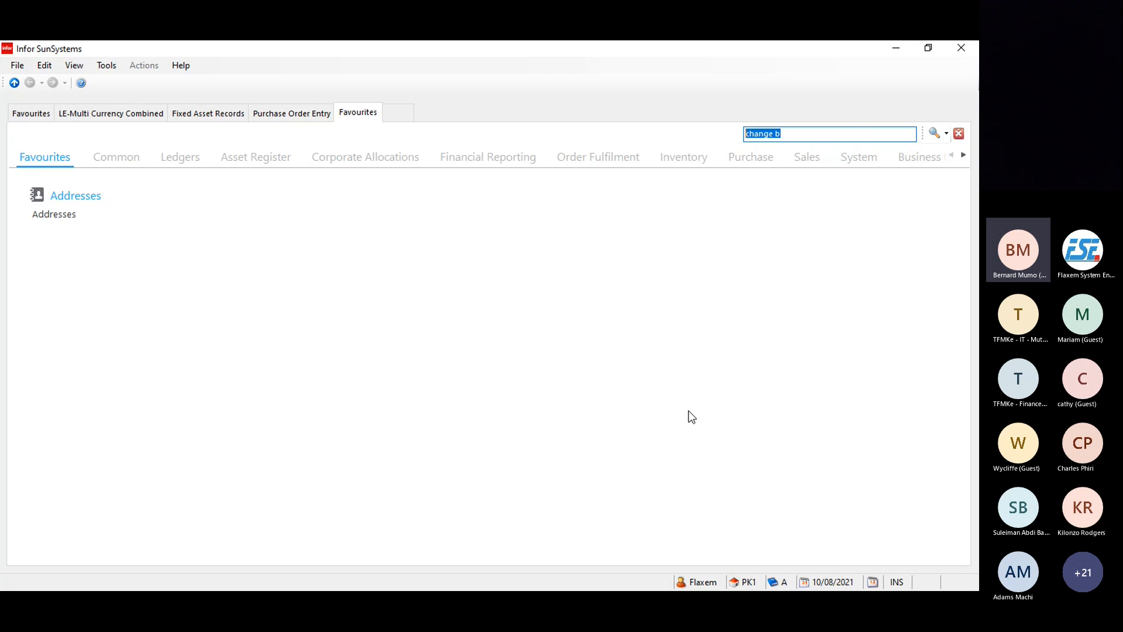
Search the functions for "change budget" and open Change Budget.
drag(797, 133, 733, 134)
text(chn)
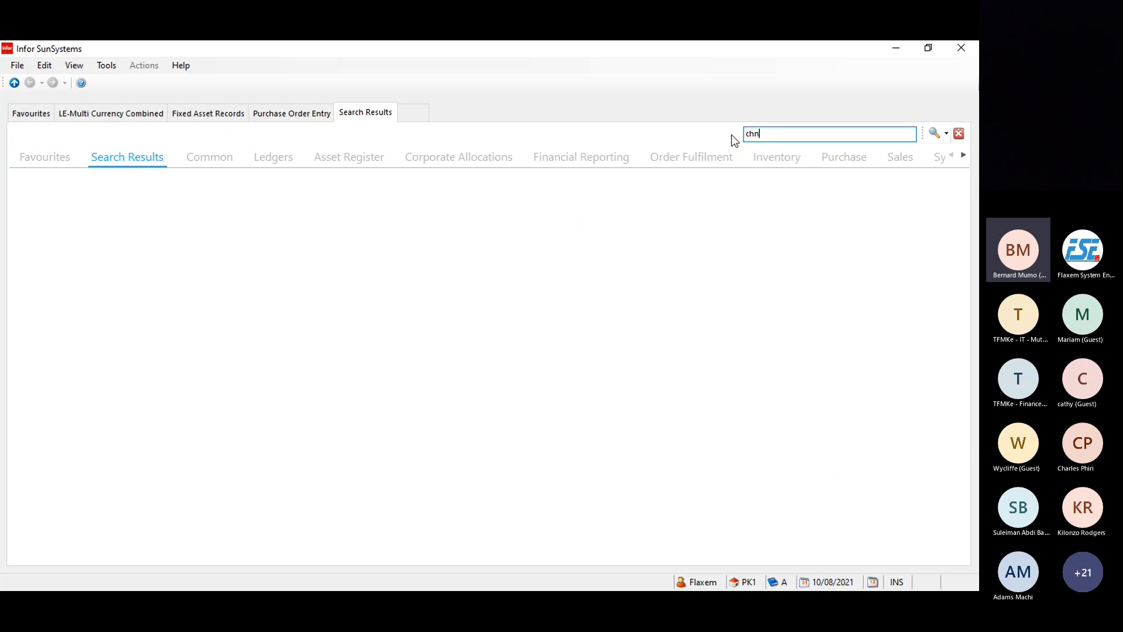
key(BackSpace)
text(an)
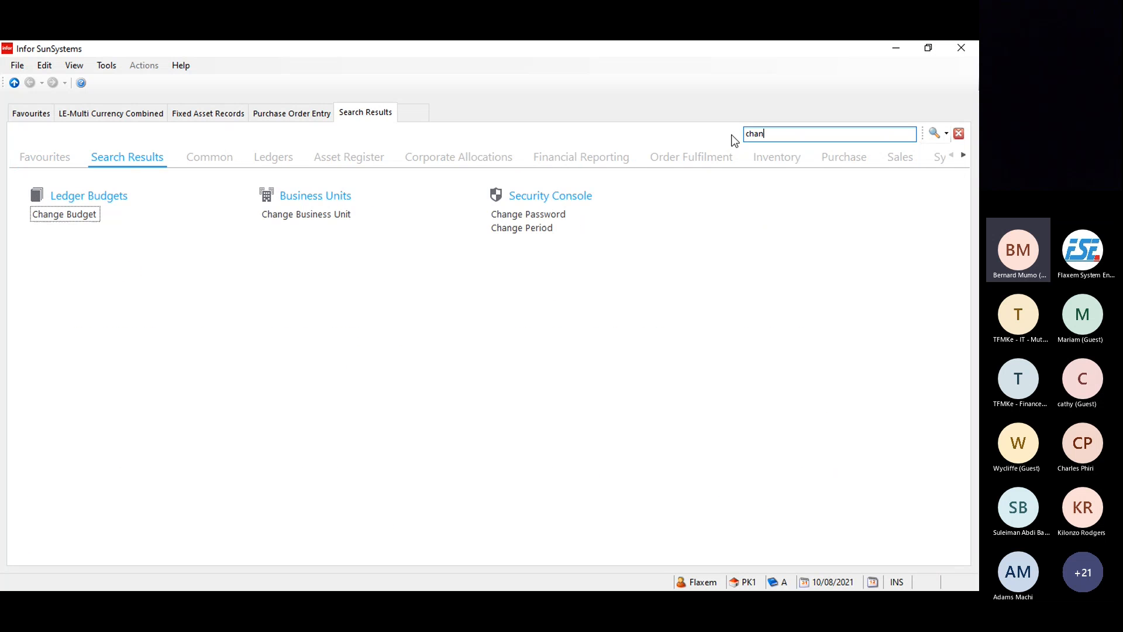
text(ge budget)
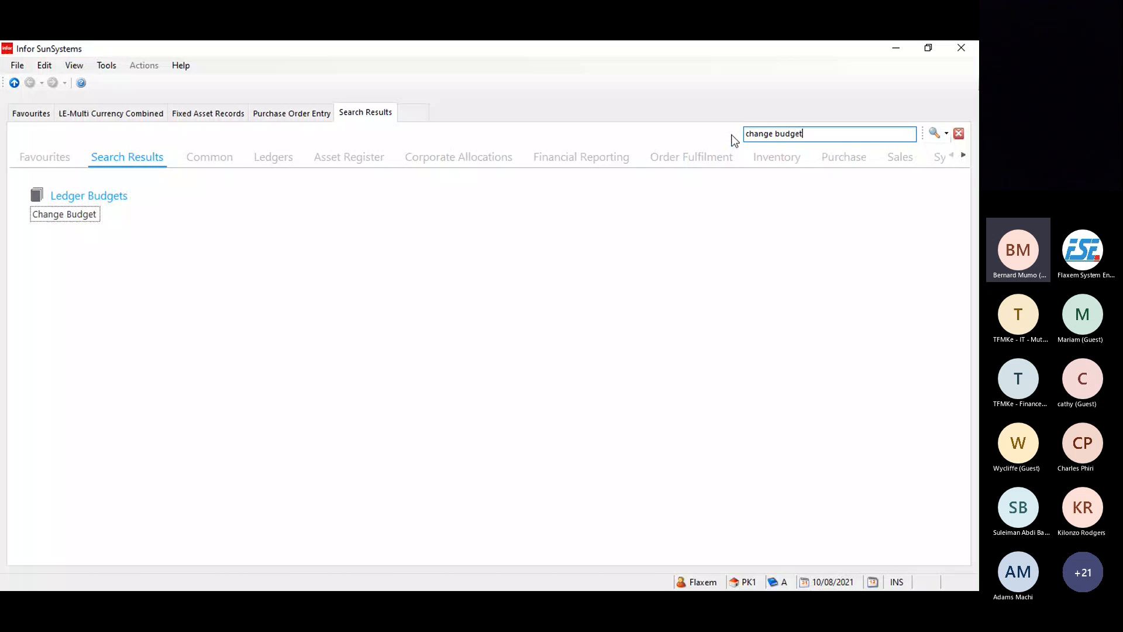
click(72, 217)
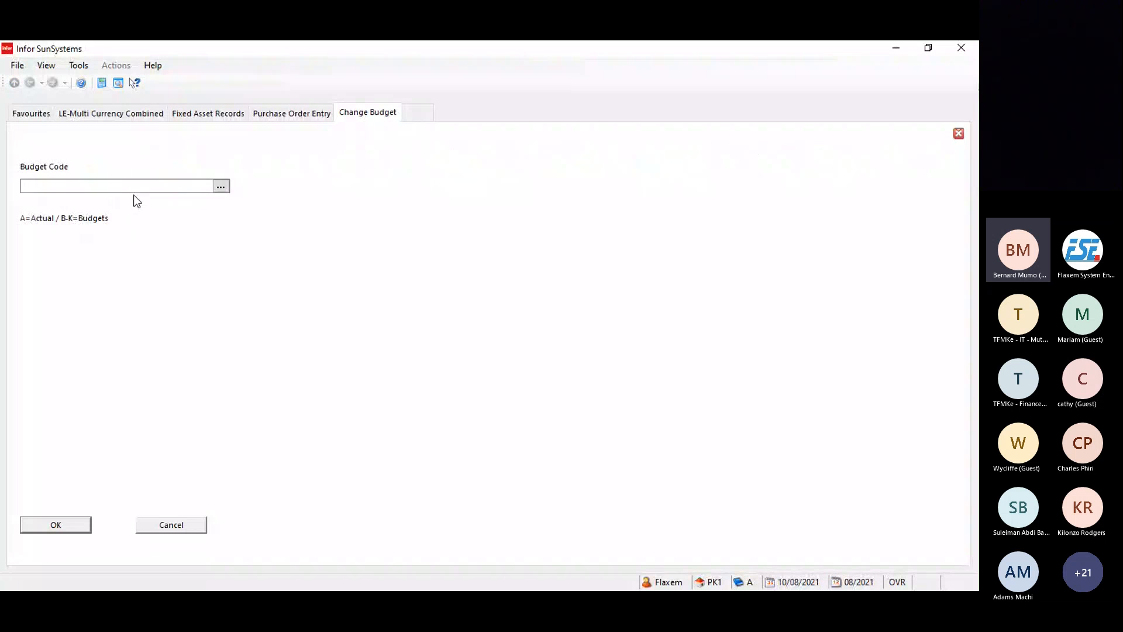
Look up the available budget codes and set the budget to B, BUDGET LEDGER.
click(222, 187)
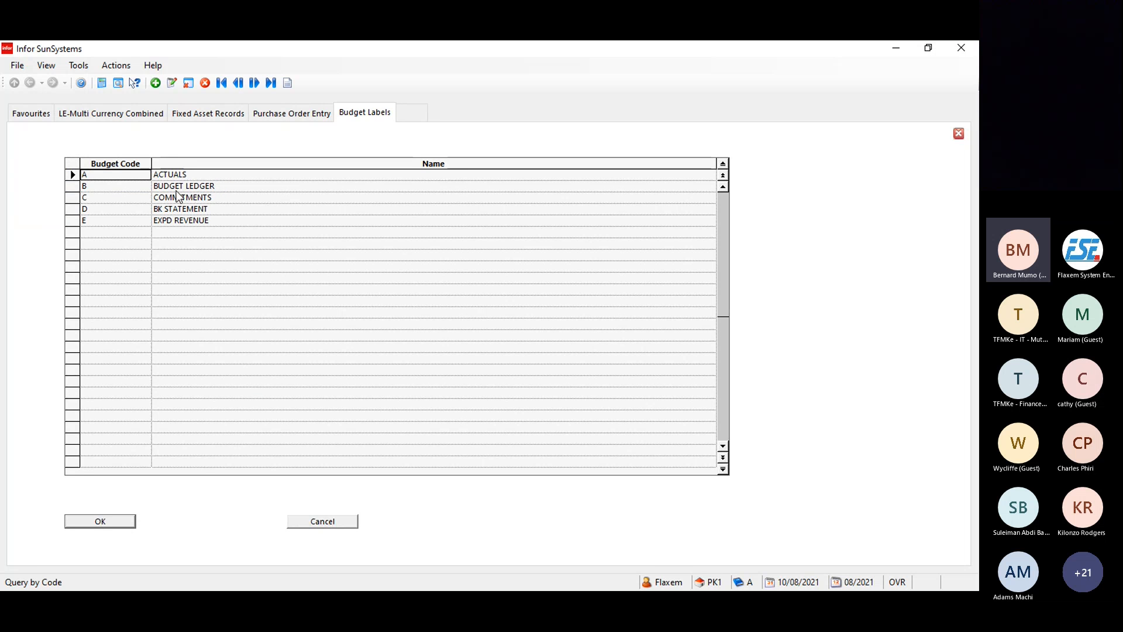
click(109, 191)
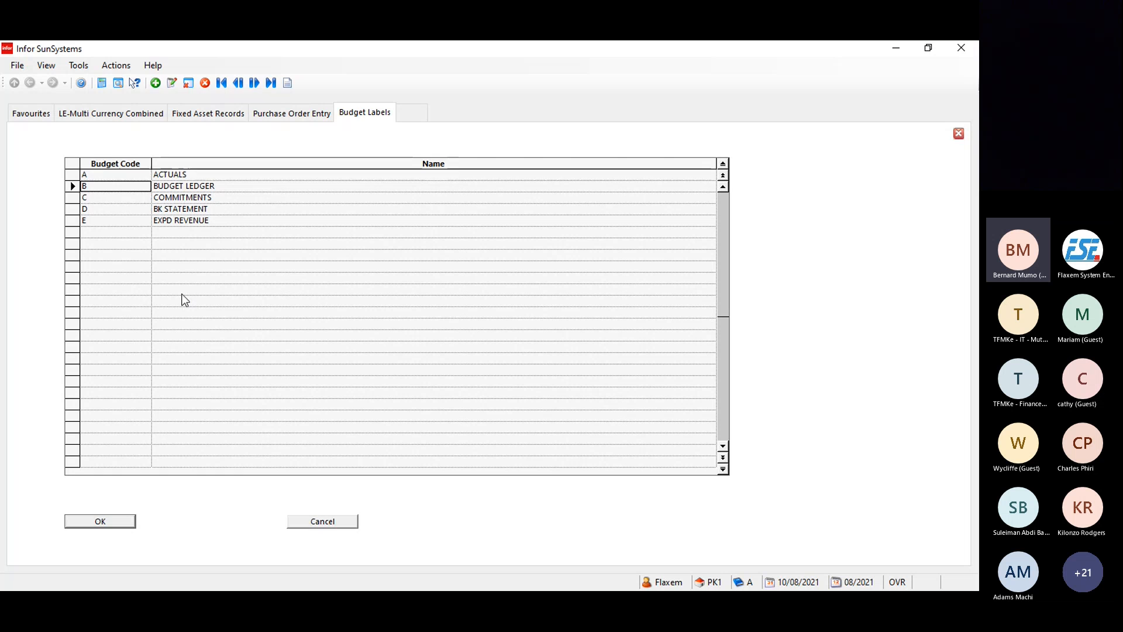
click(82, 521)
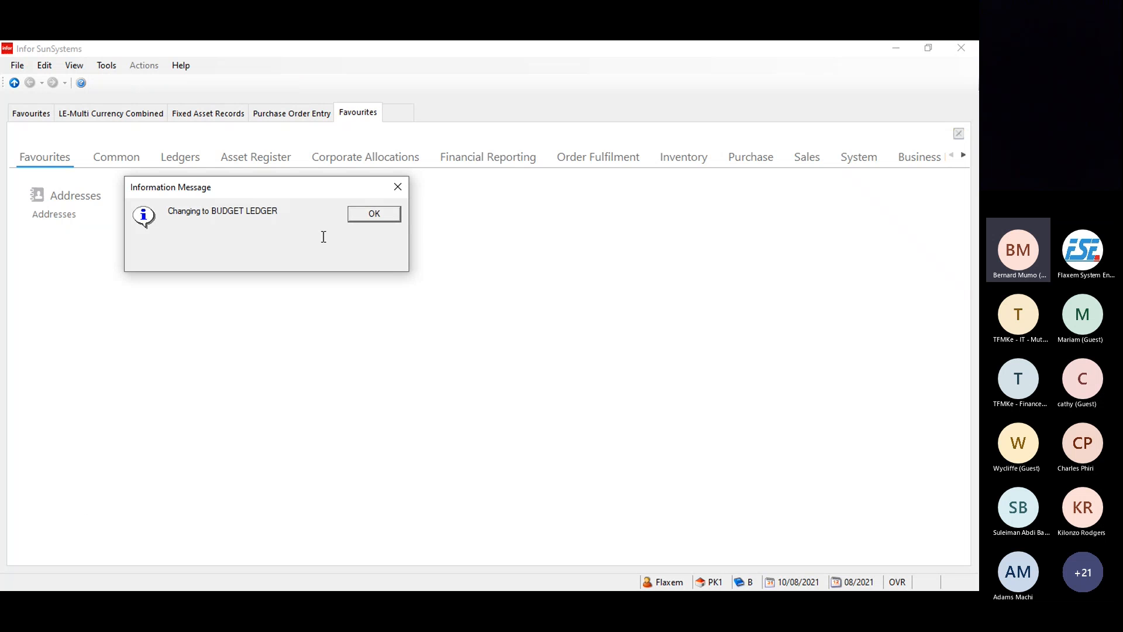
click(379, 214)
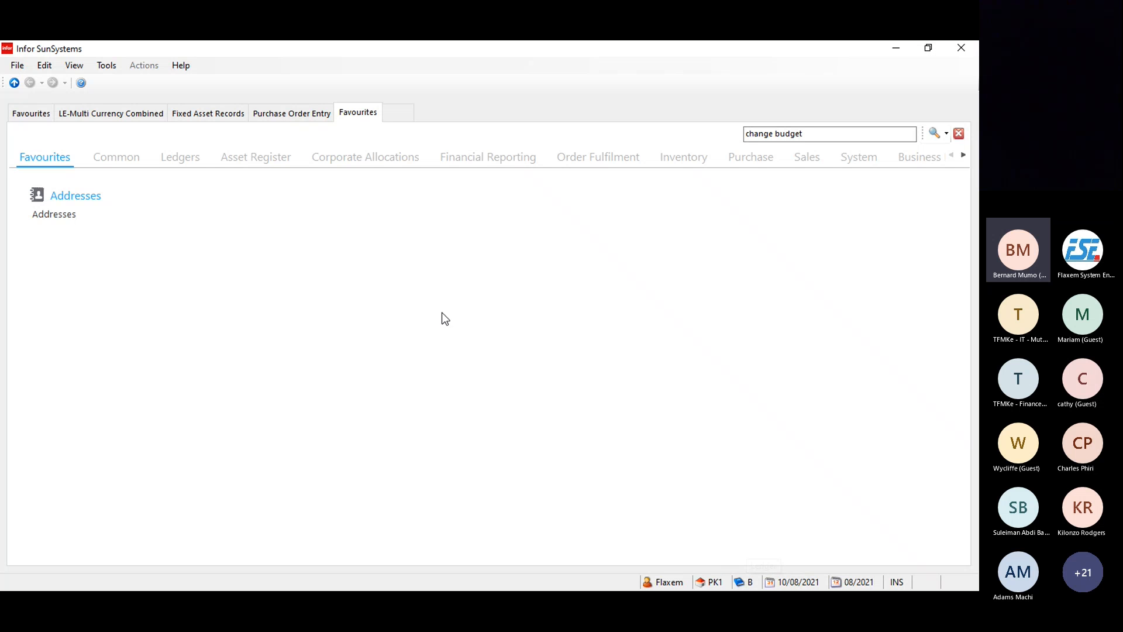
Close the current Favourites page, search for "trial bal" on a new page and open Trial Balance.
click(957, 137)
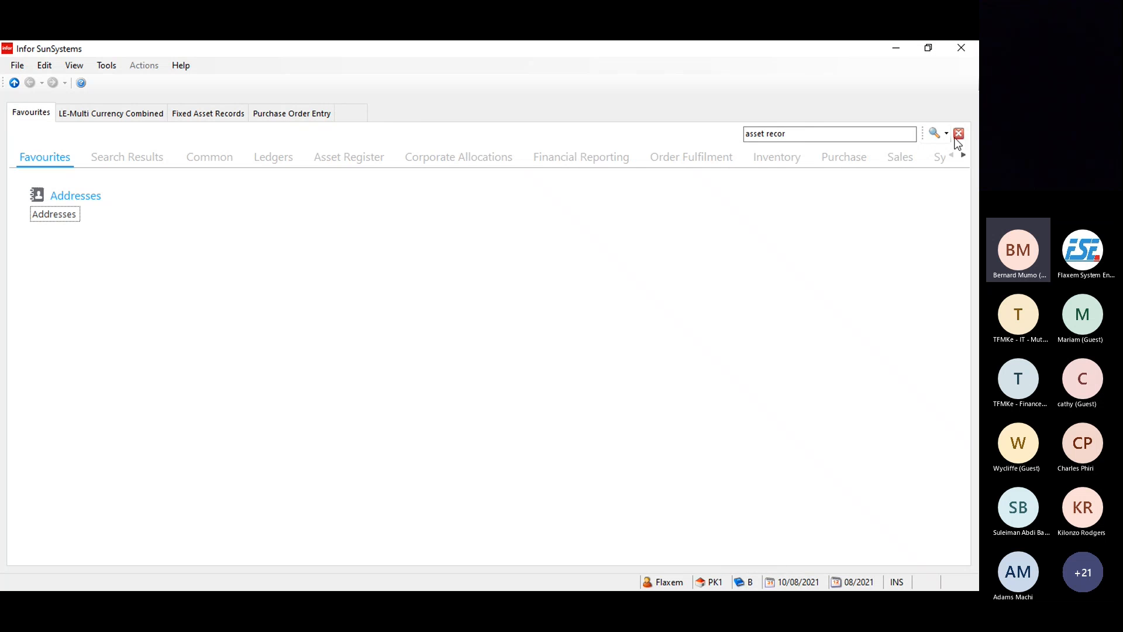
click(354, 113)
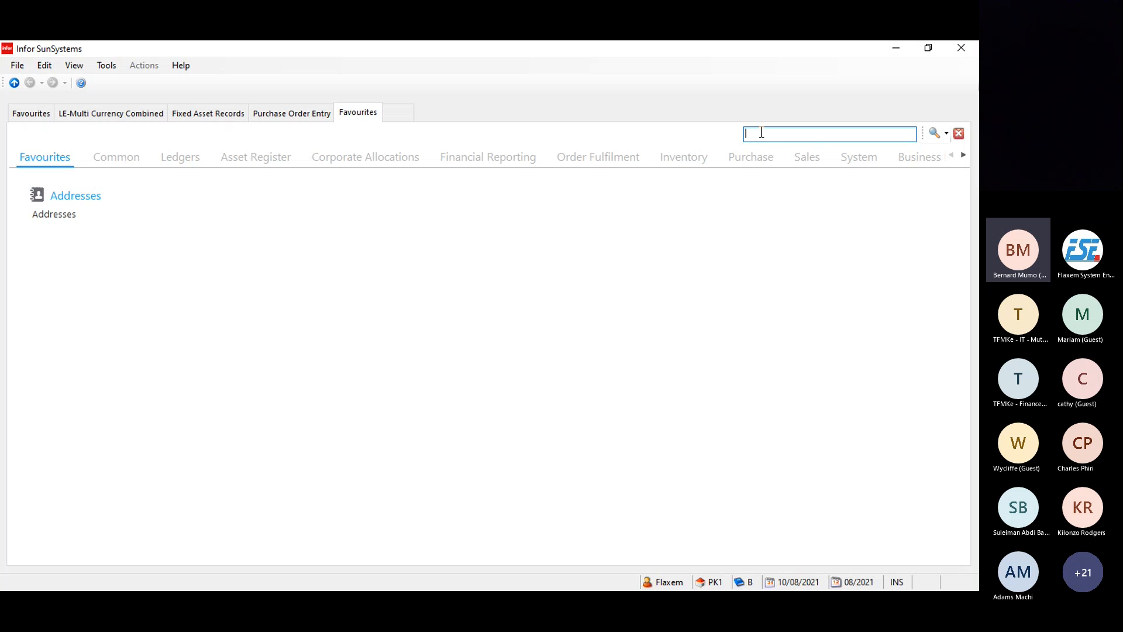
text(tbl)
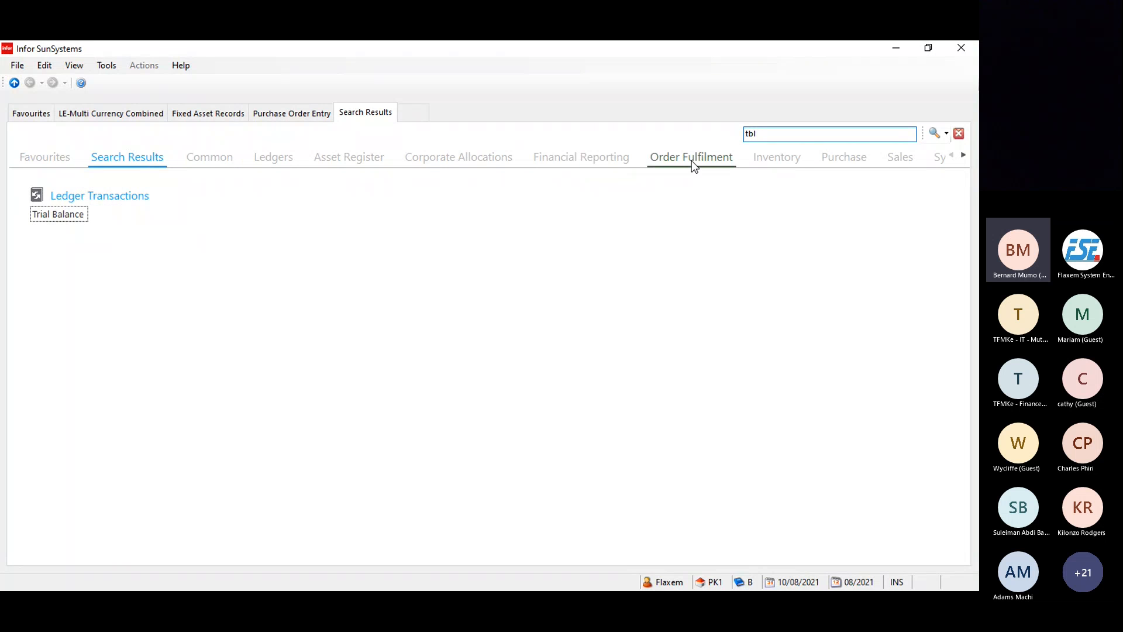
double_click(775, 137)
text(trila ba)
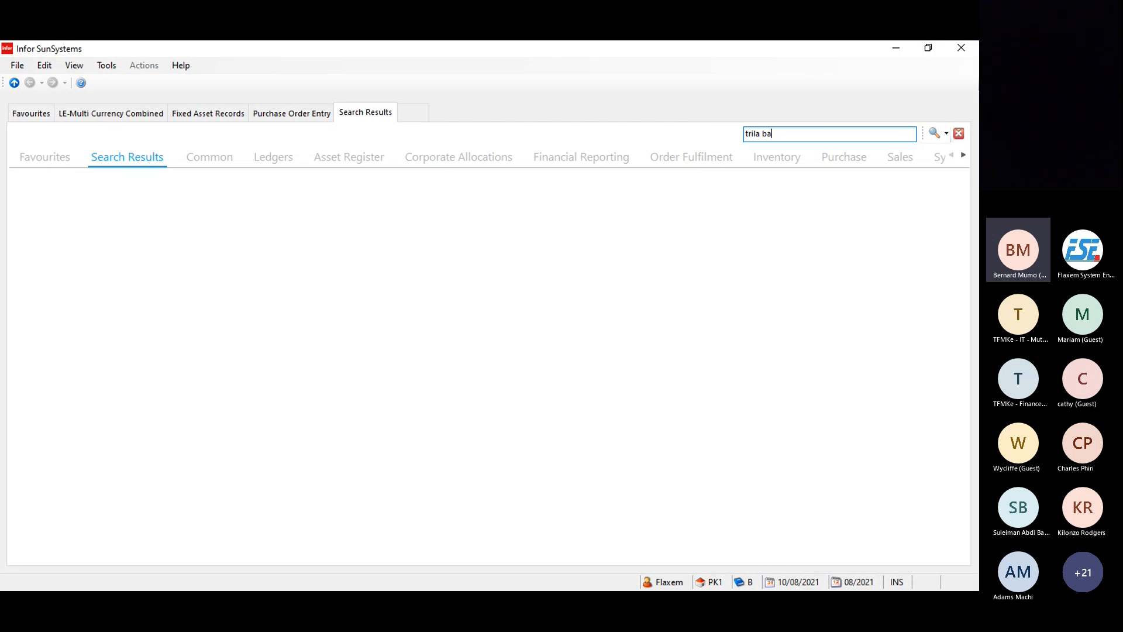
key(BackSpace)
key(BackSpace)
key(BackSpace)
key(BackSpace)
key(BackSpace)
text(al bal)
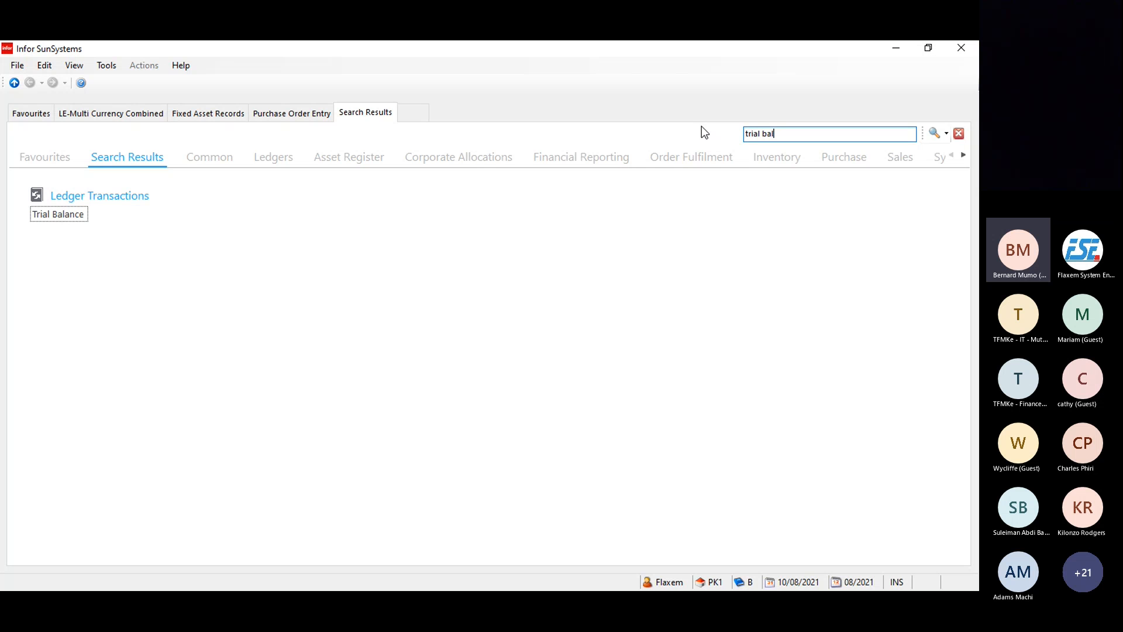
click(73, 213)
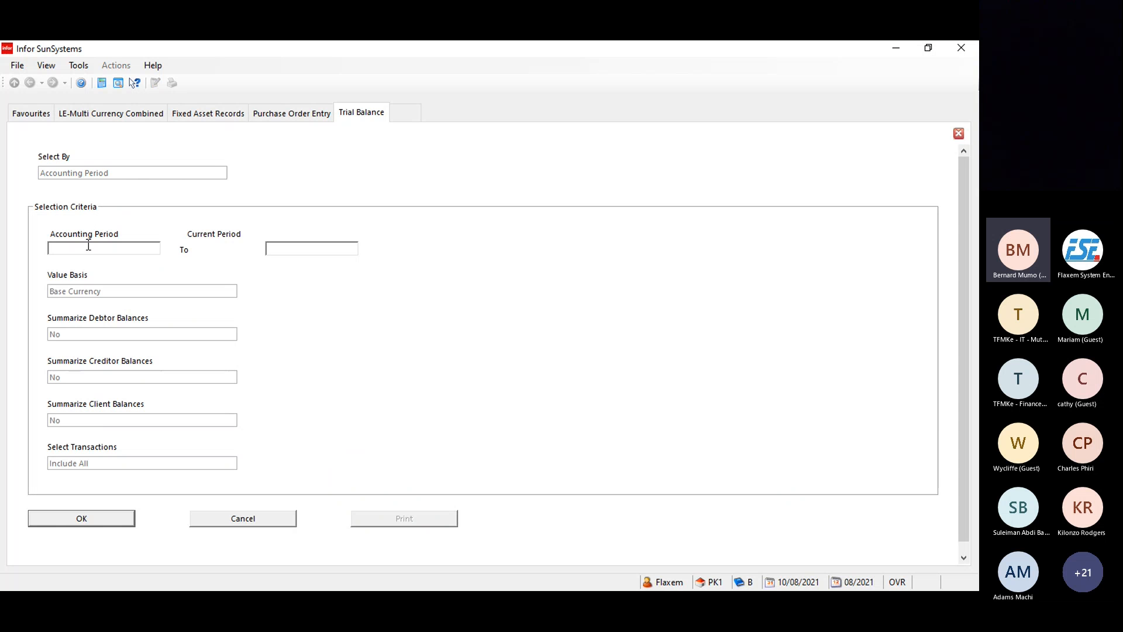
Try to run the trial balance for accounting period 09/2005 with the View output option.
text(09)
text(/2005)
key(Return)
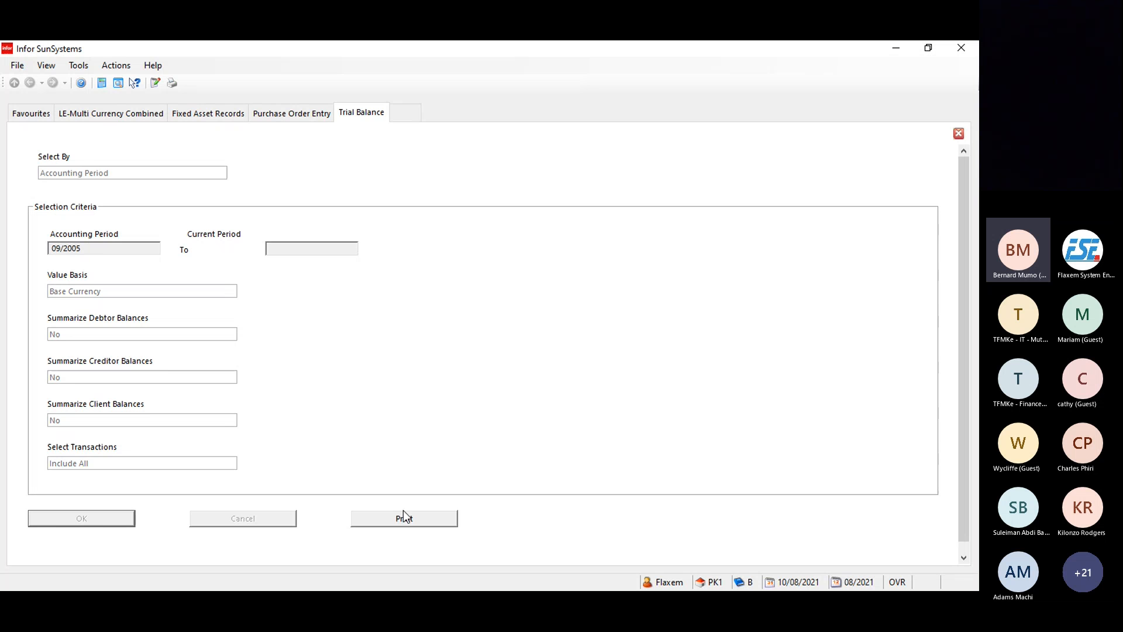
click(402, 511)
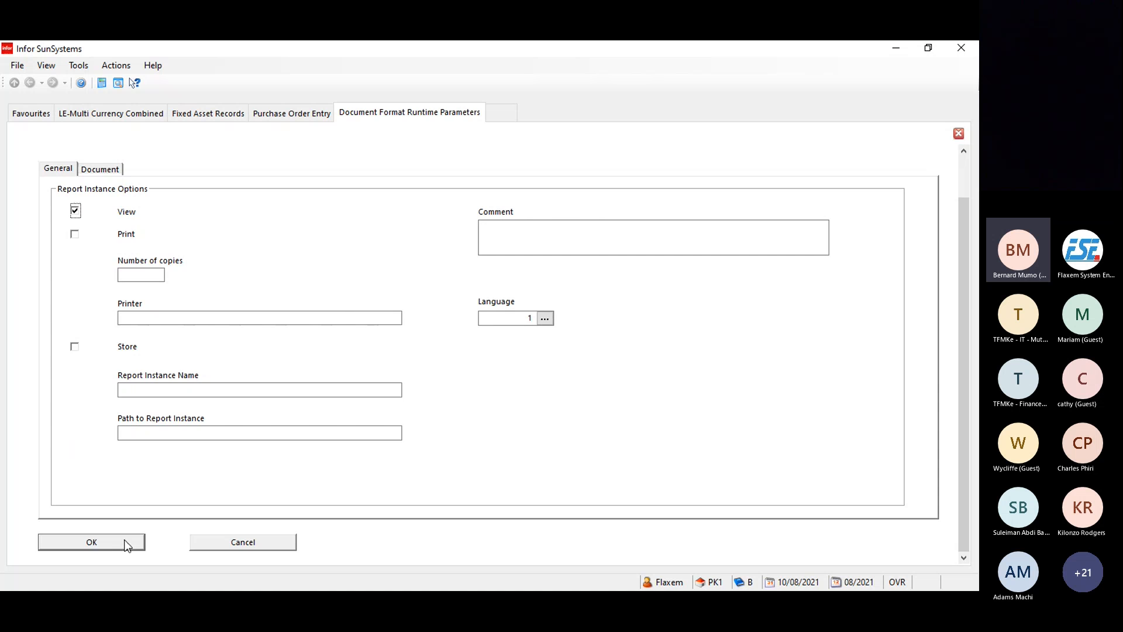
click(124, 541)
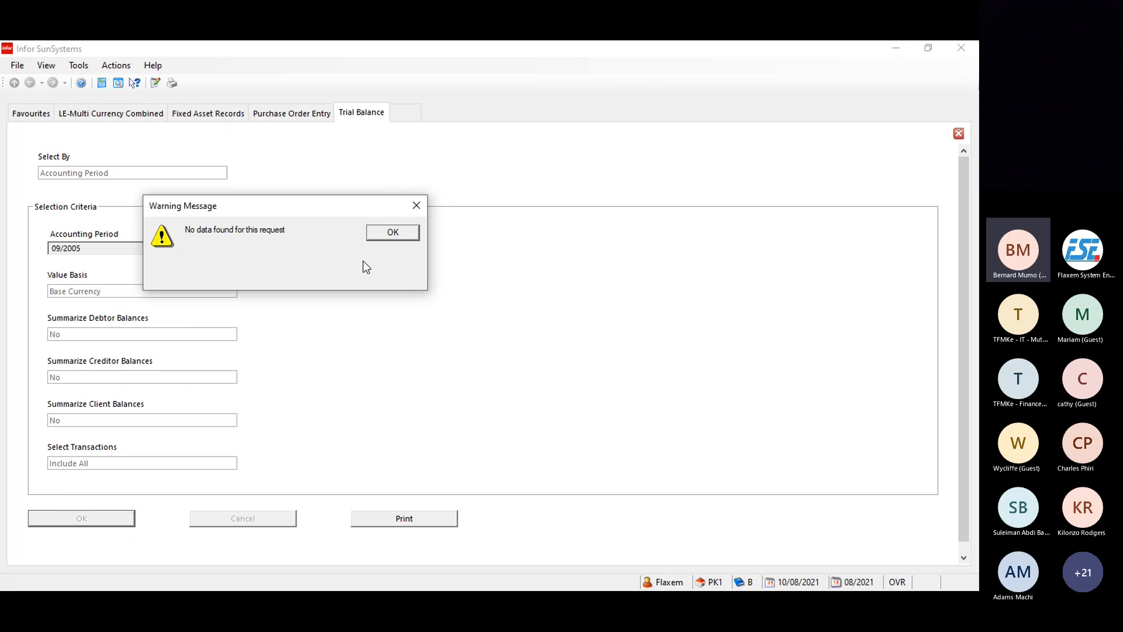
click(393, 233)
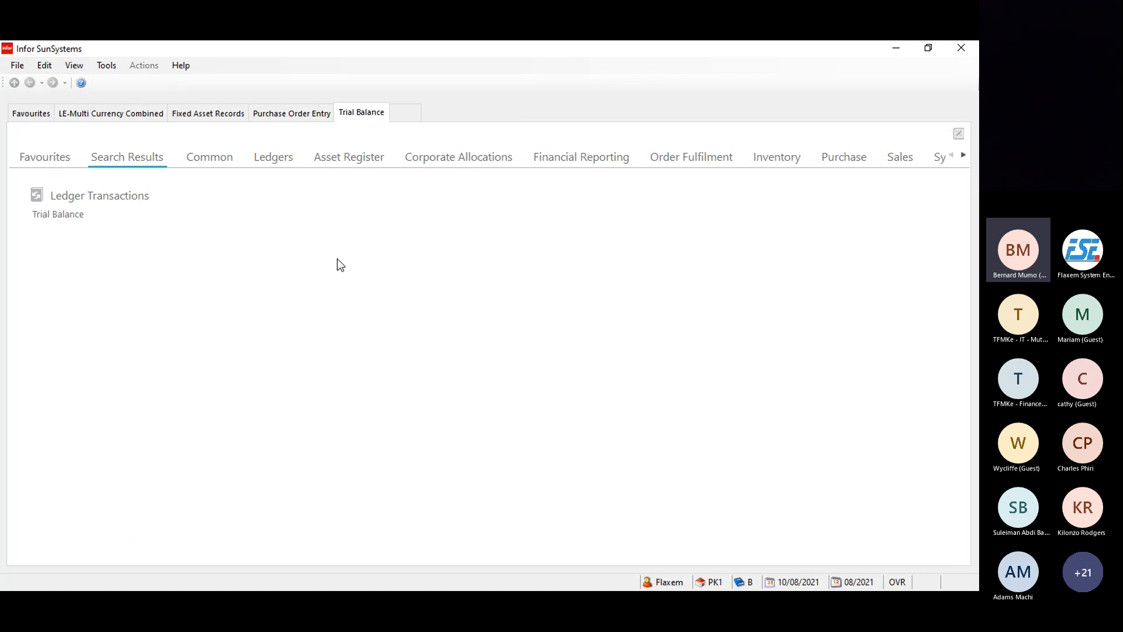
Find Change Budget by searching for "cbg" and set the budget code to A.
drag(783, 133, 728, 133)
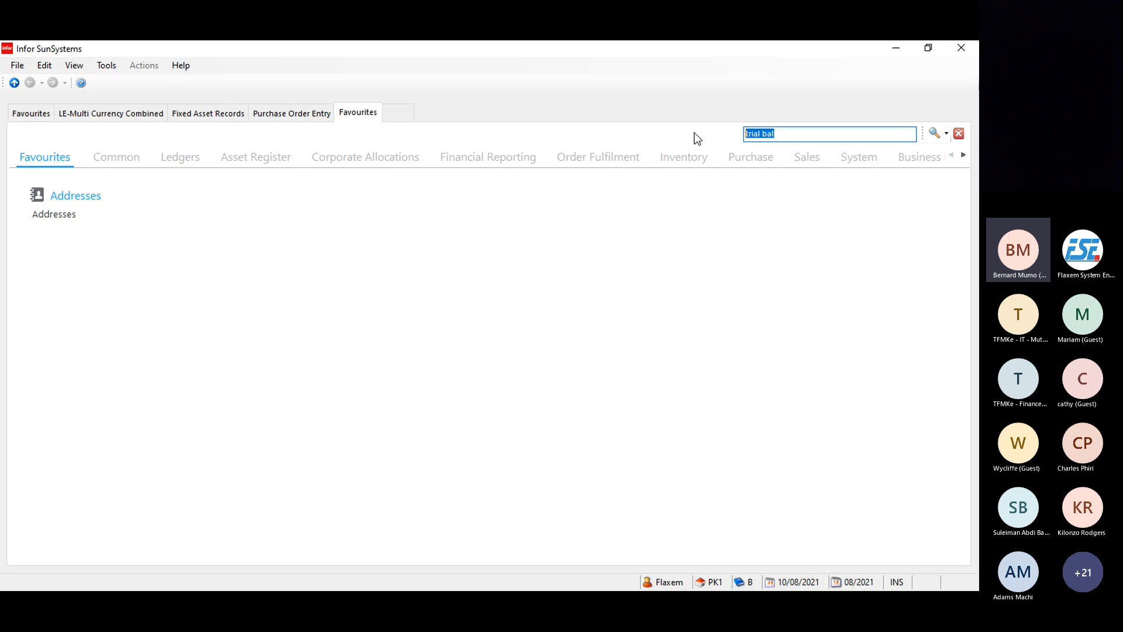
text(d)
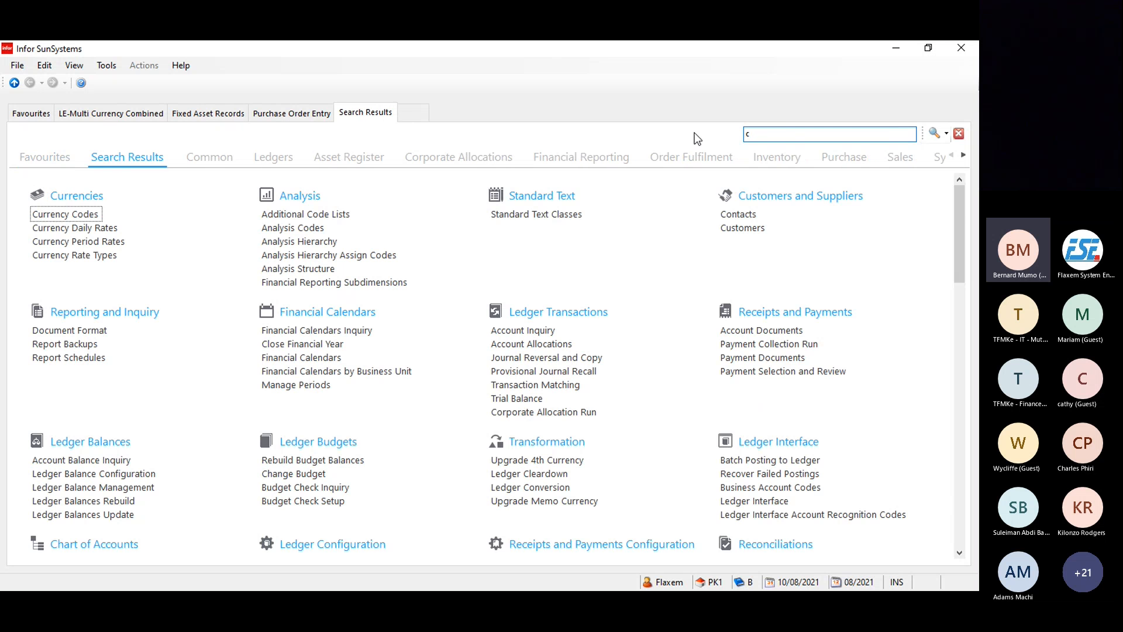
text(bd)
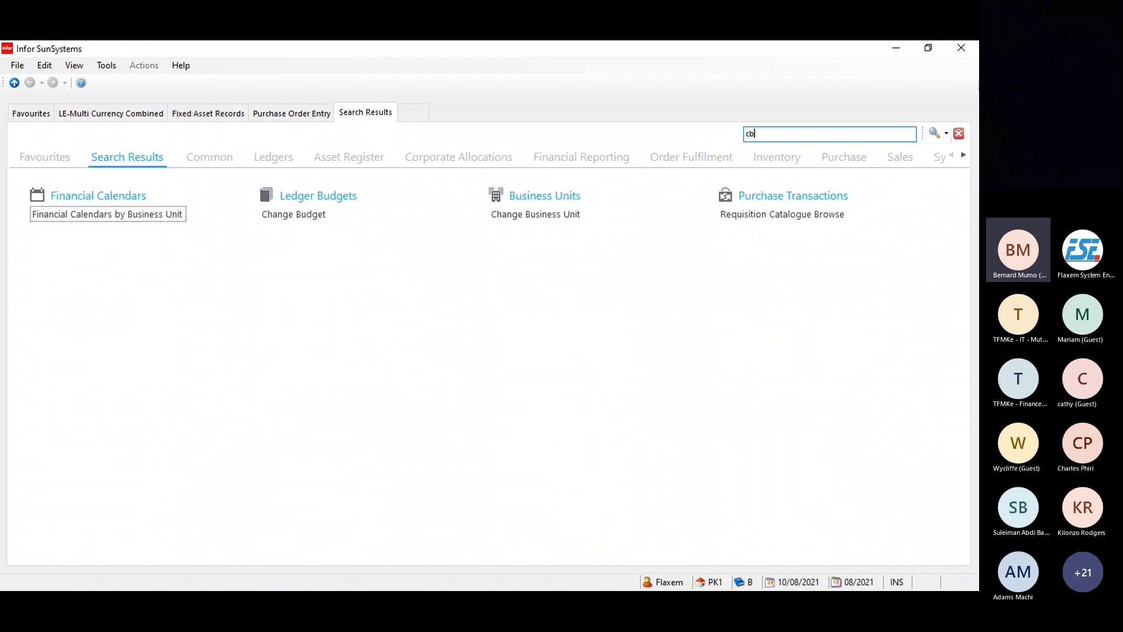
key(Return)
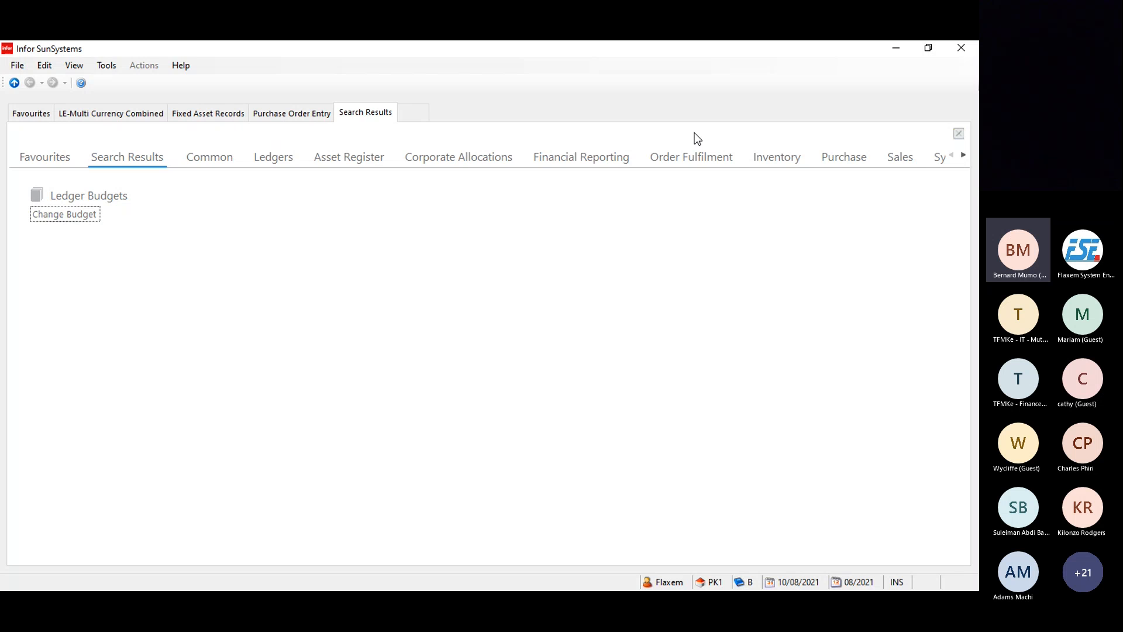
key(Return)
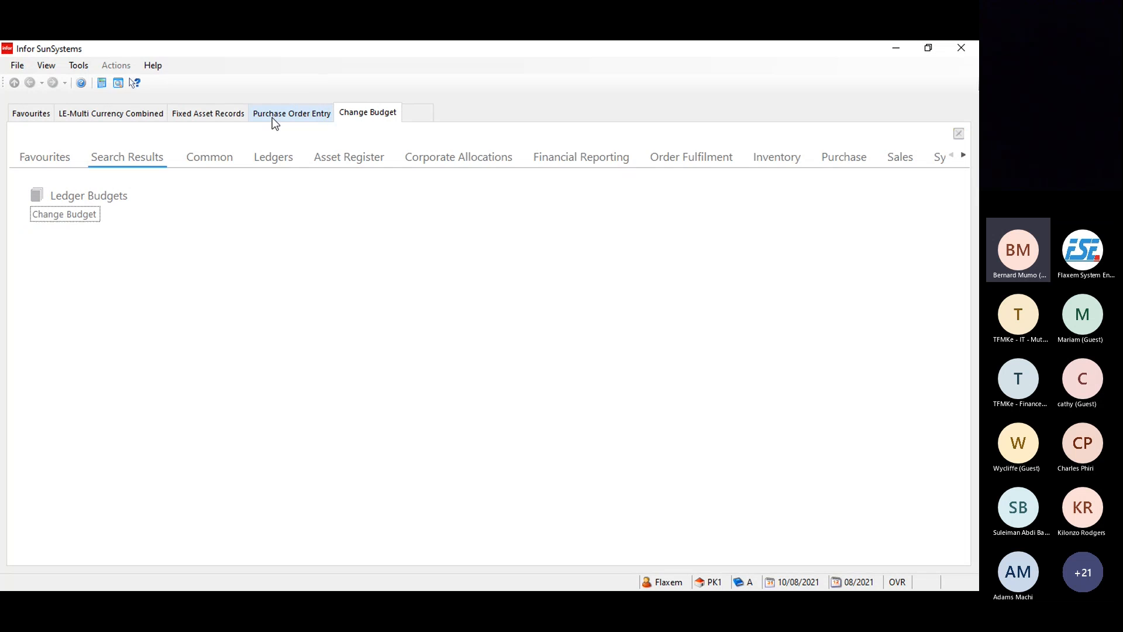
Find and open Trial Balance from a new page, choosing to continue despite the unposted journals.
click(409, 110)
click(759, 141)
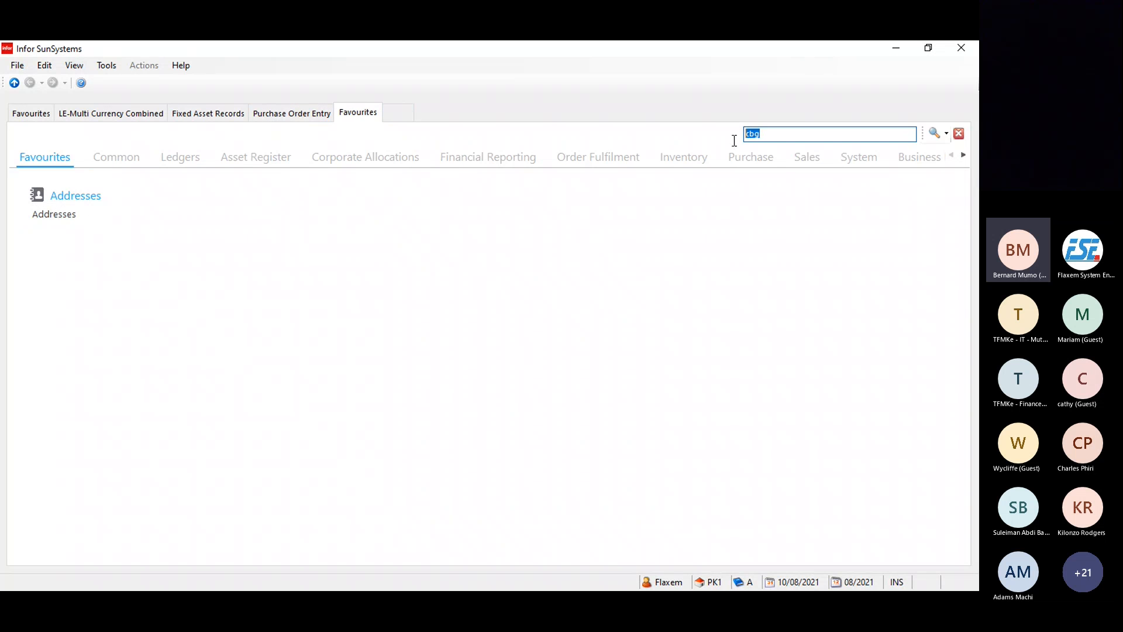
text(tbl)
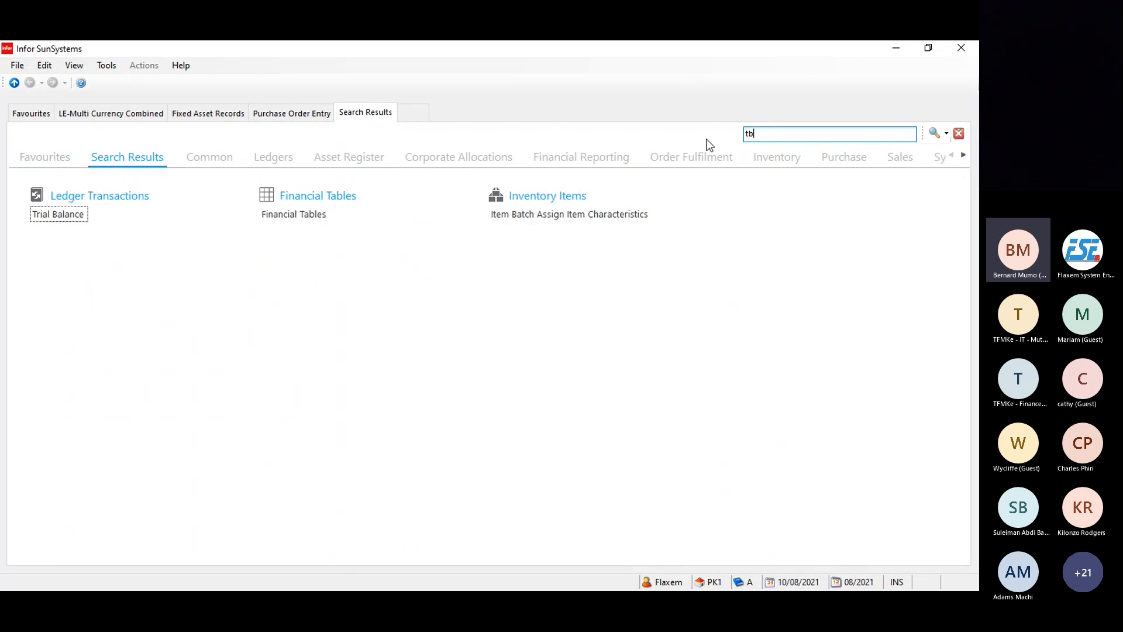
click(43, 215)
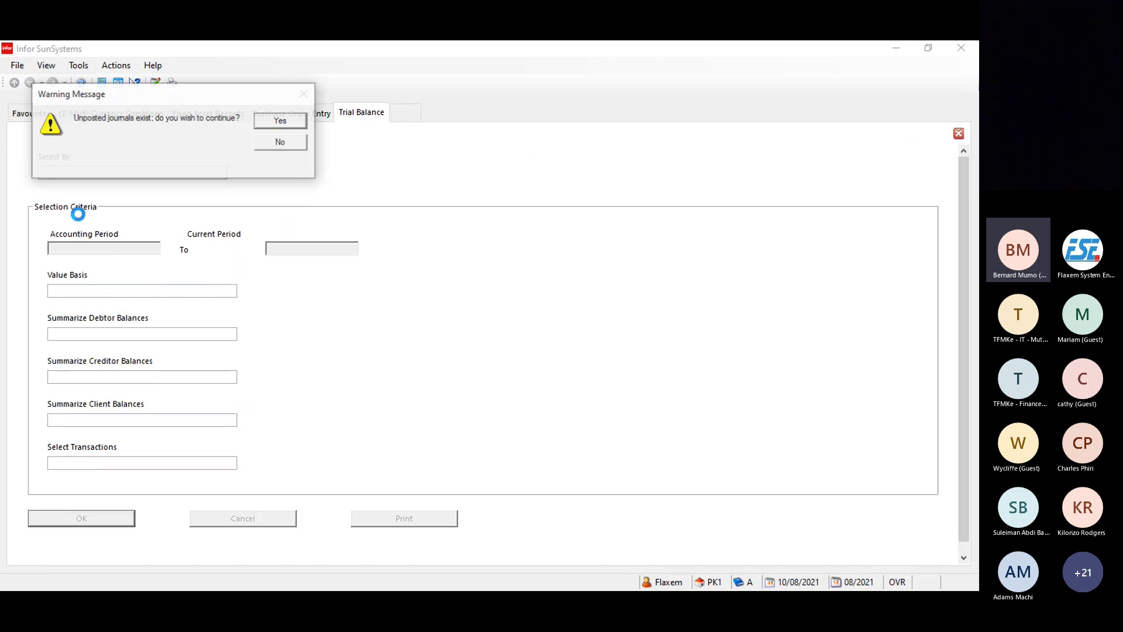
click(277, 121)
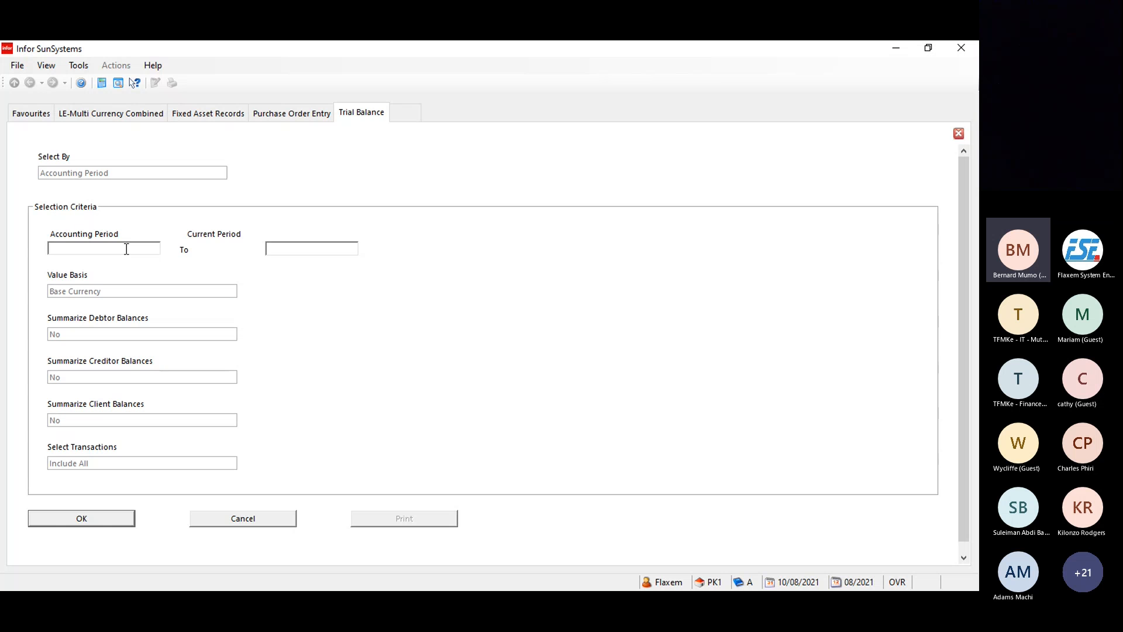
Run the trial balance for accounting period 08/2021 with the View output option.
key(Return)
key(Return)
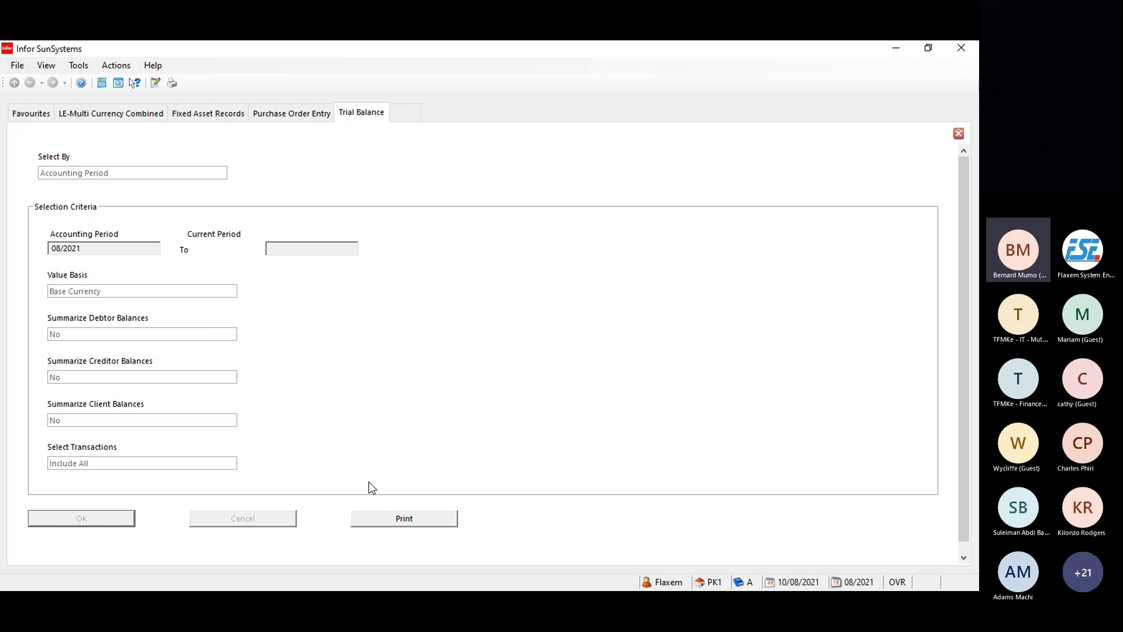
click(383, 519)
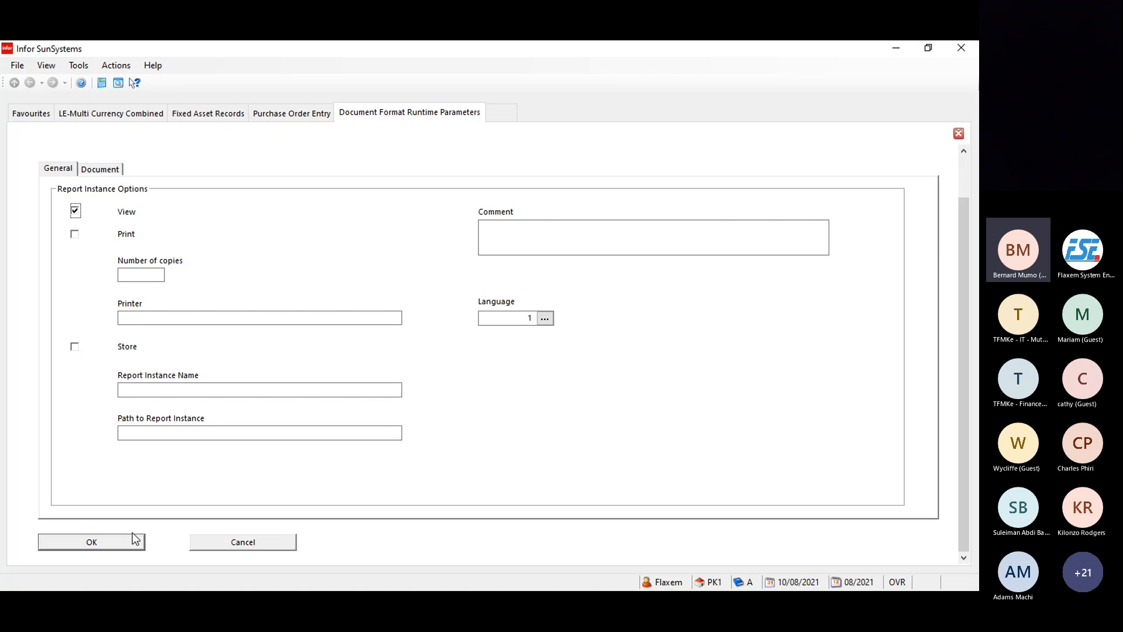
click(133, 536)
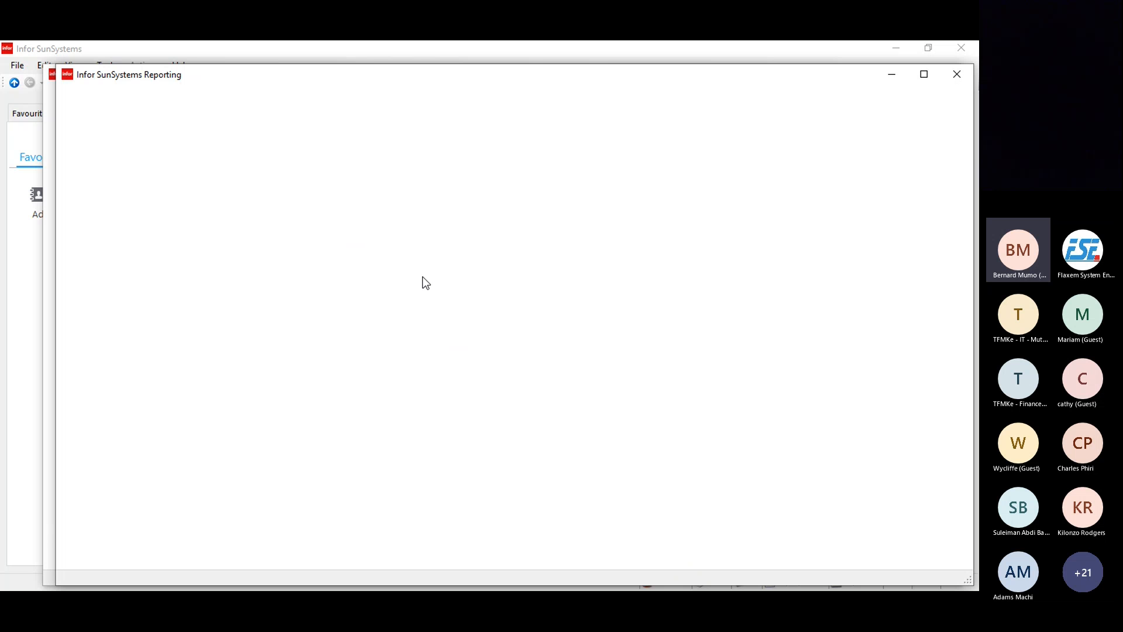
Switch to the SunSystems web application in Chrome and minimise the Trial Balance report viewer.
key(super)
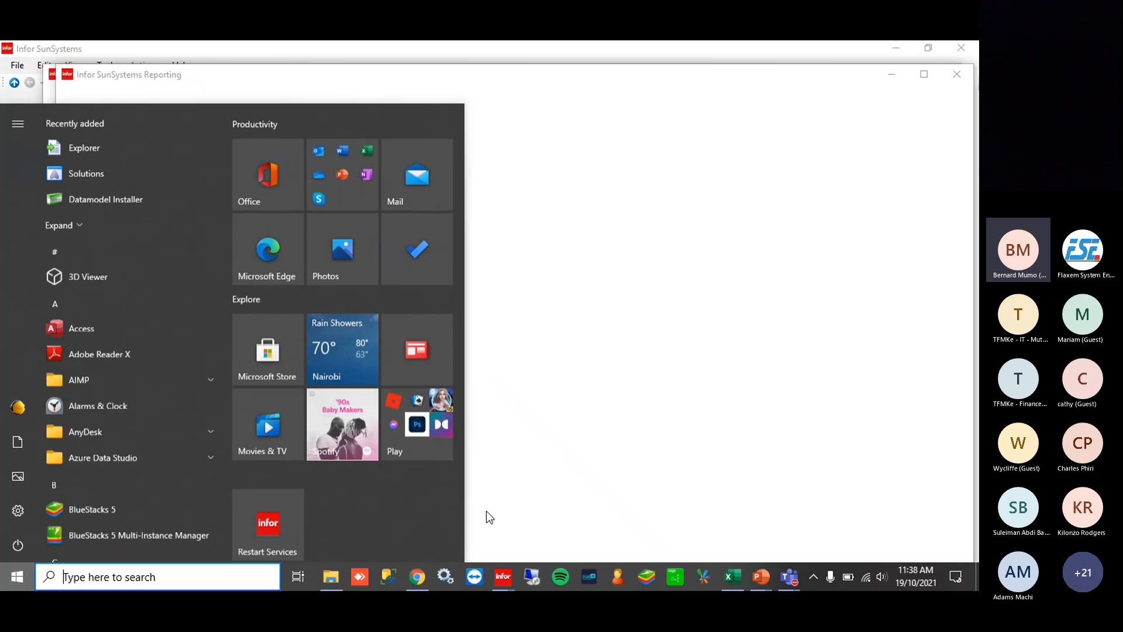
click(417, 576)
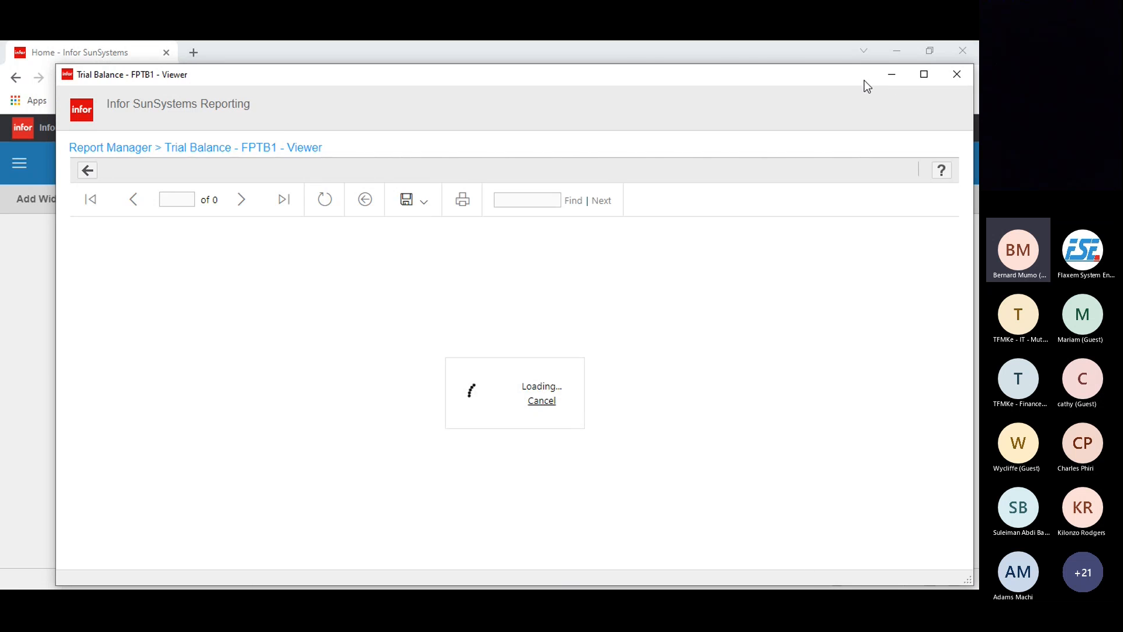
click(889, 75)
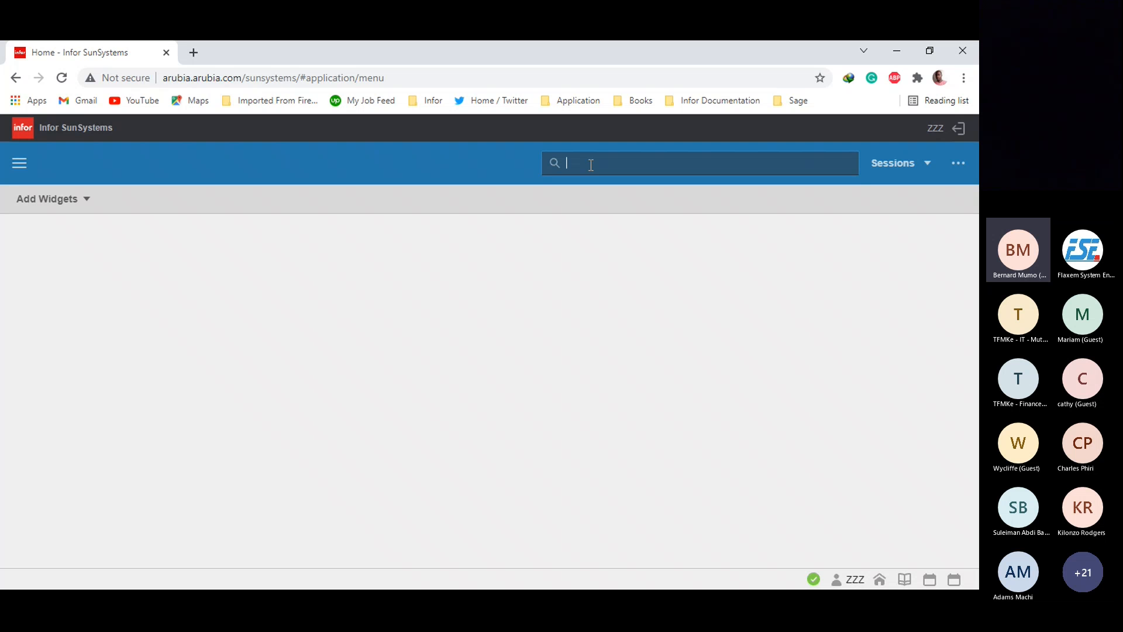
Search for the function "ledger entry" and dismiss the suggestions without opening one.
text(ledger)
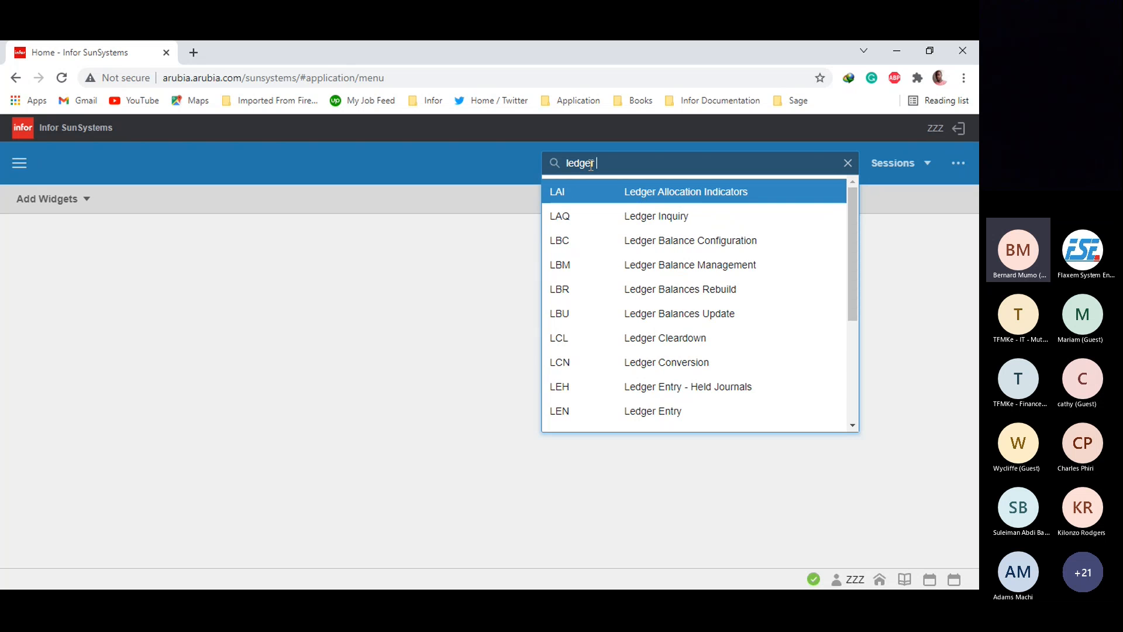
text( enty)
key(BackSpace)
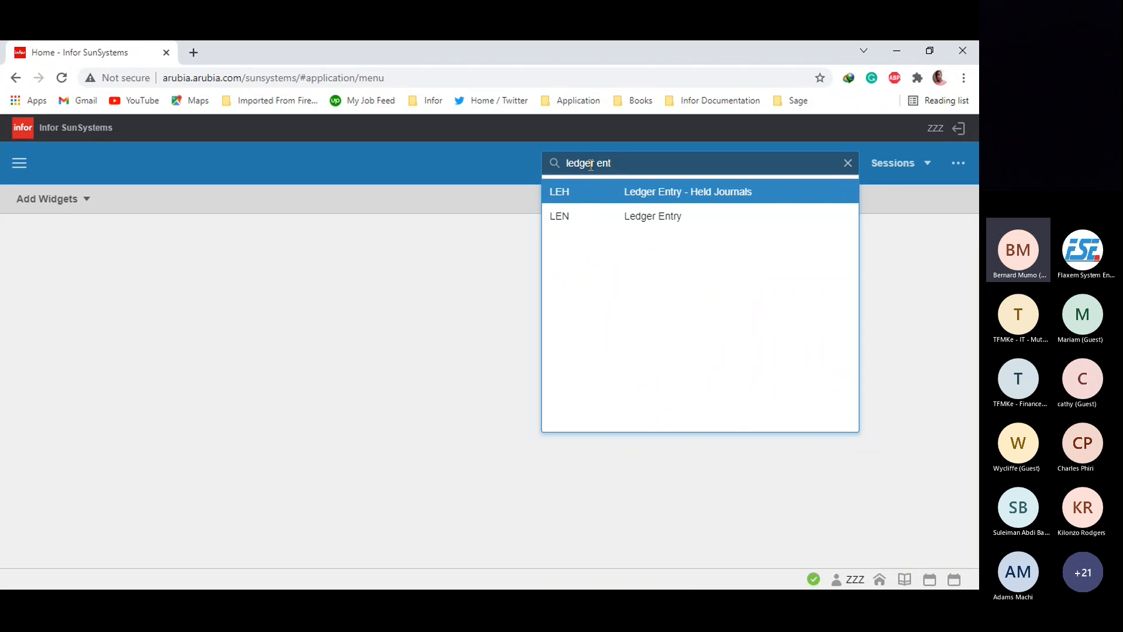
text(ry)
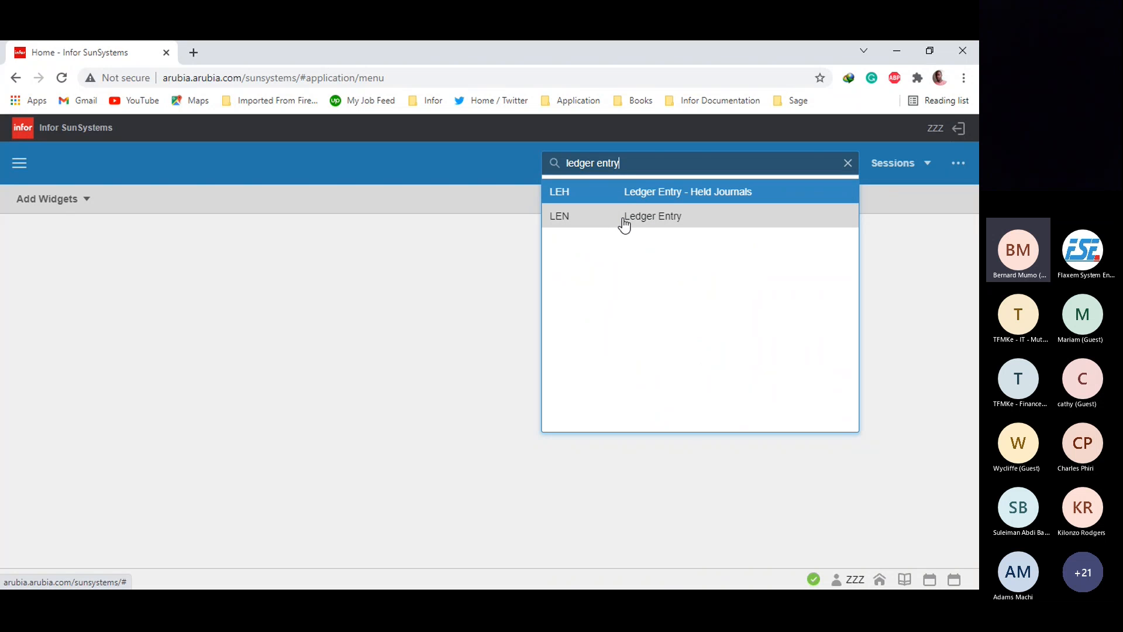
click(482, 226)
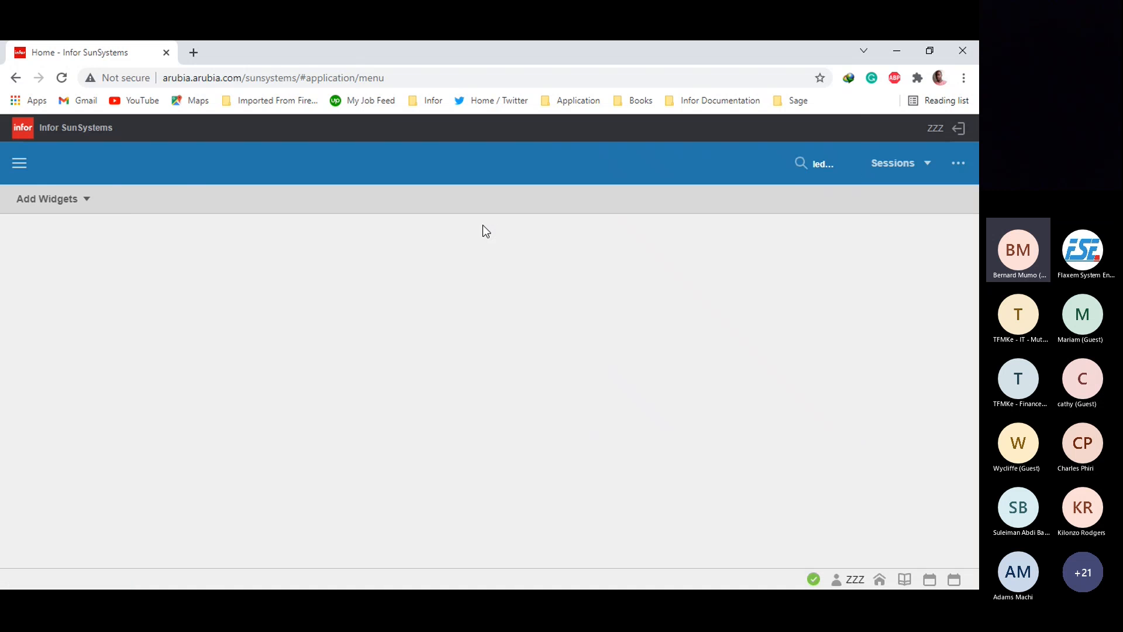
Examine the functions under Ledgers, Ledger Transactions in the navigation menu, and close the menu.
click(26, 169)
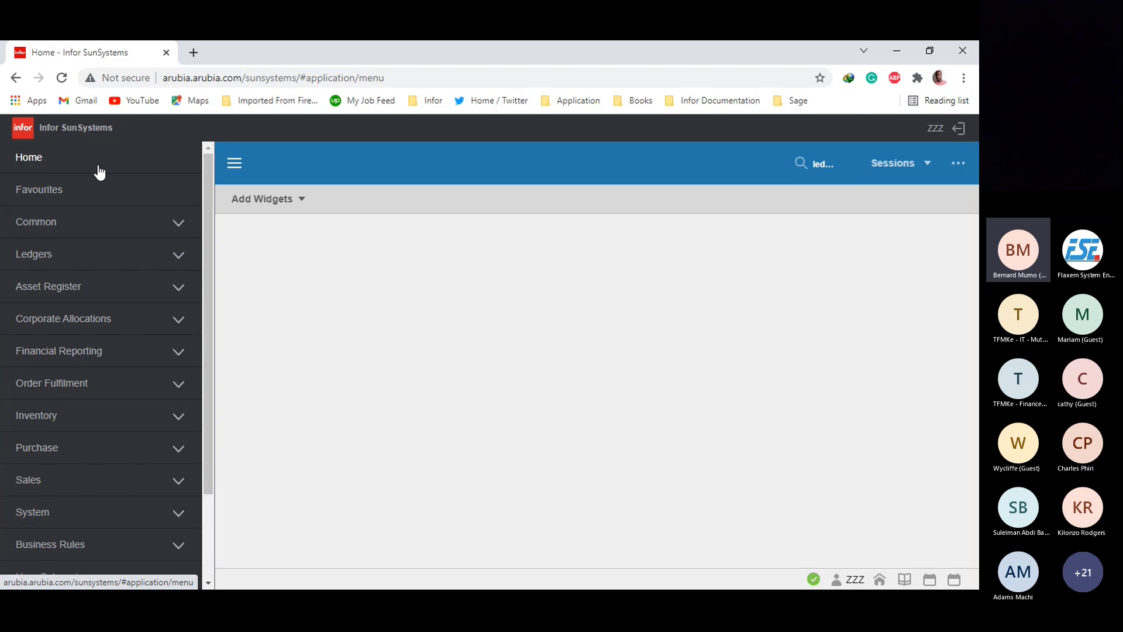
click(177, 256)
click(36, 286)
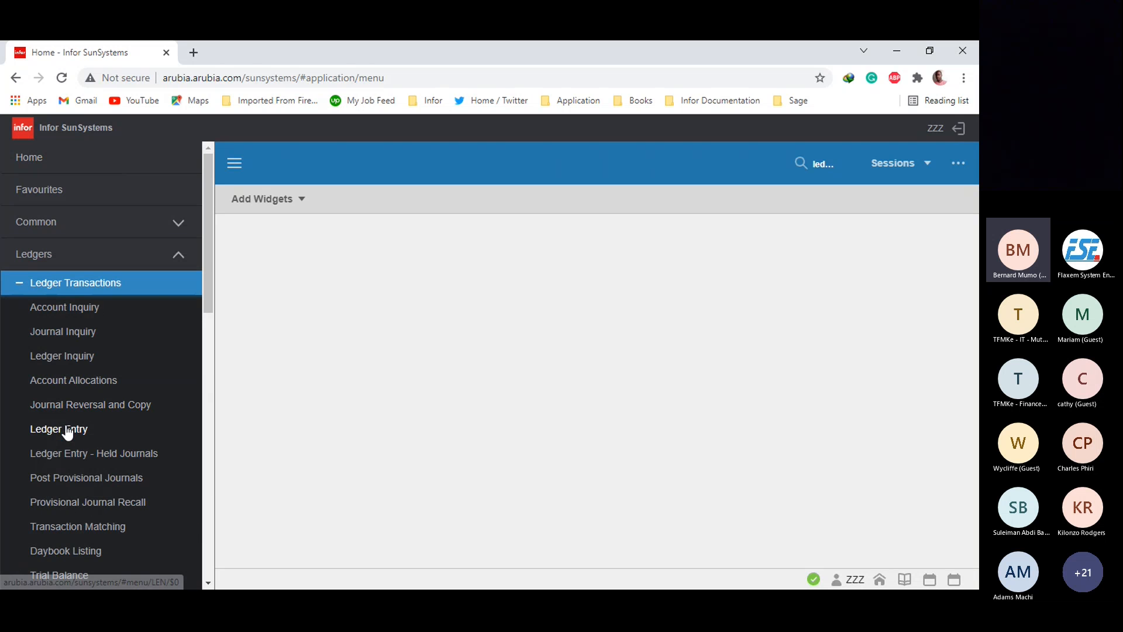
click(177, 256)
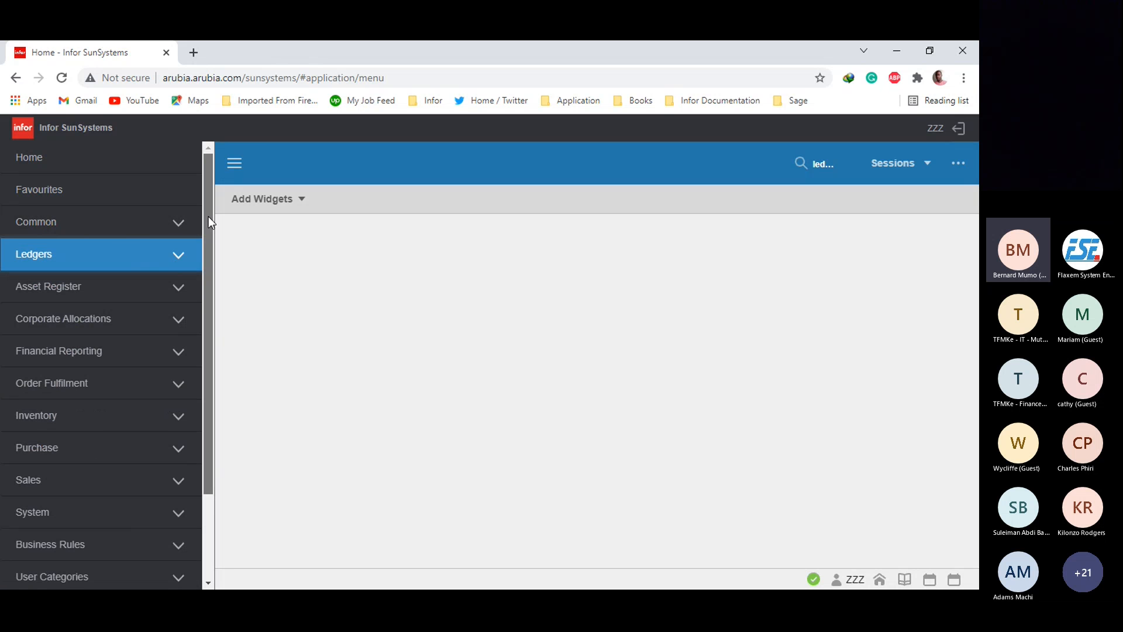
drag(208, 216, 210, 183)
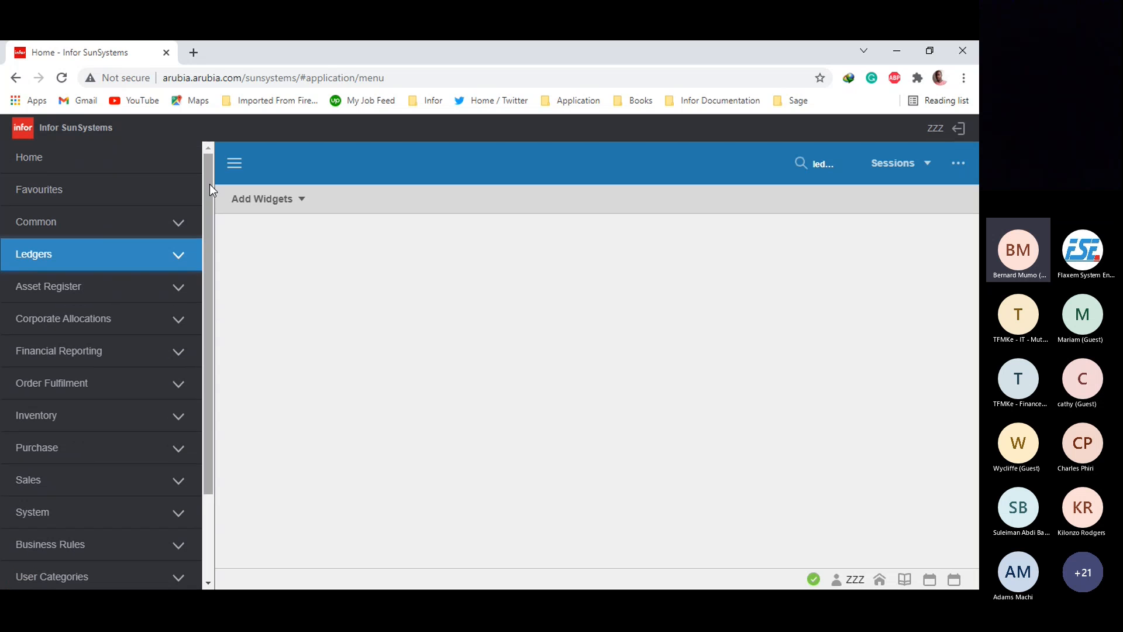
click(234, 165)
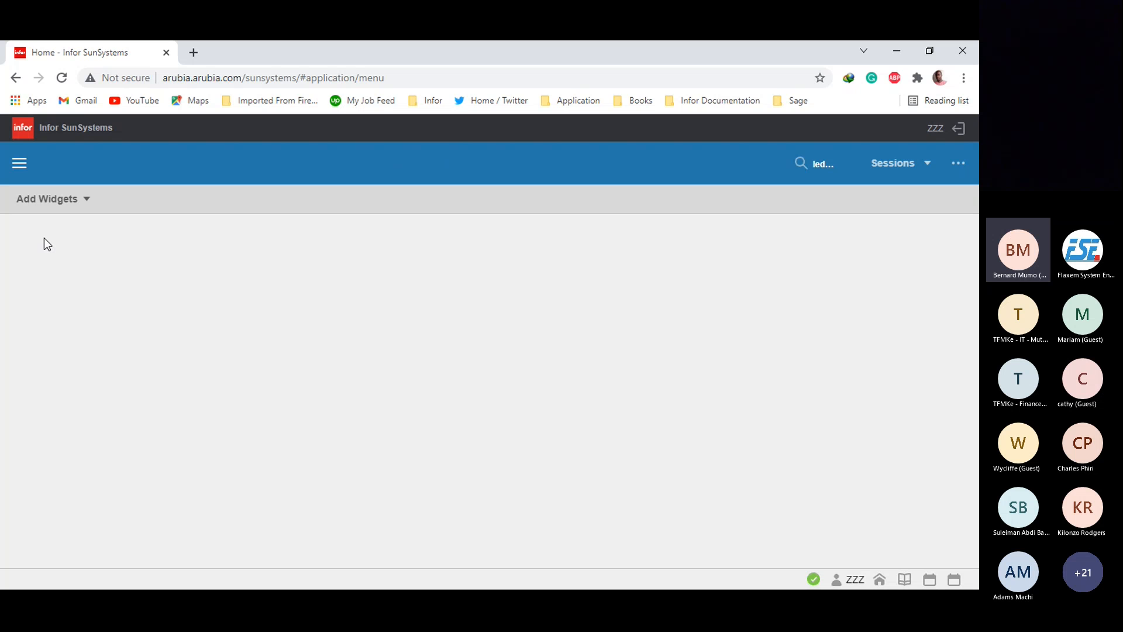
Add a Functions widget to the home page and include the Analysis Codes (ANC) function in it.
click(66, 200)
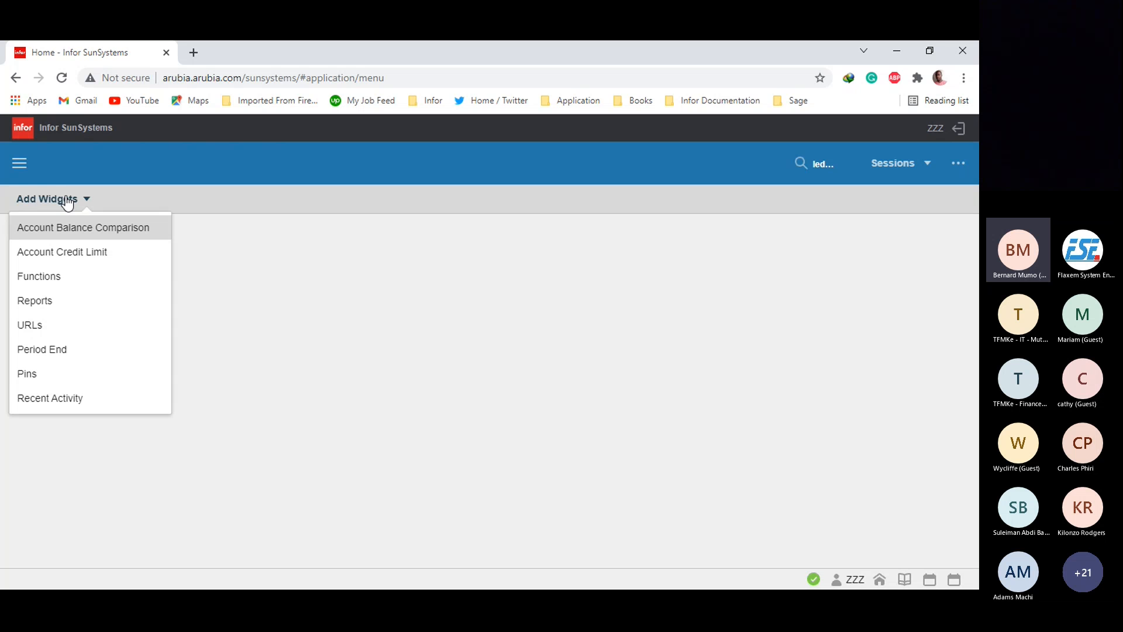
click(51, 276)
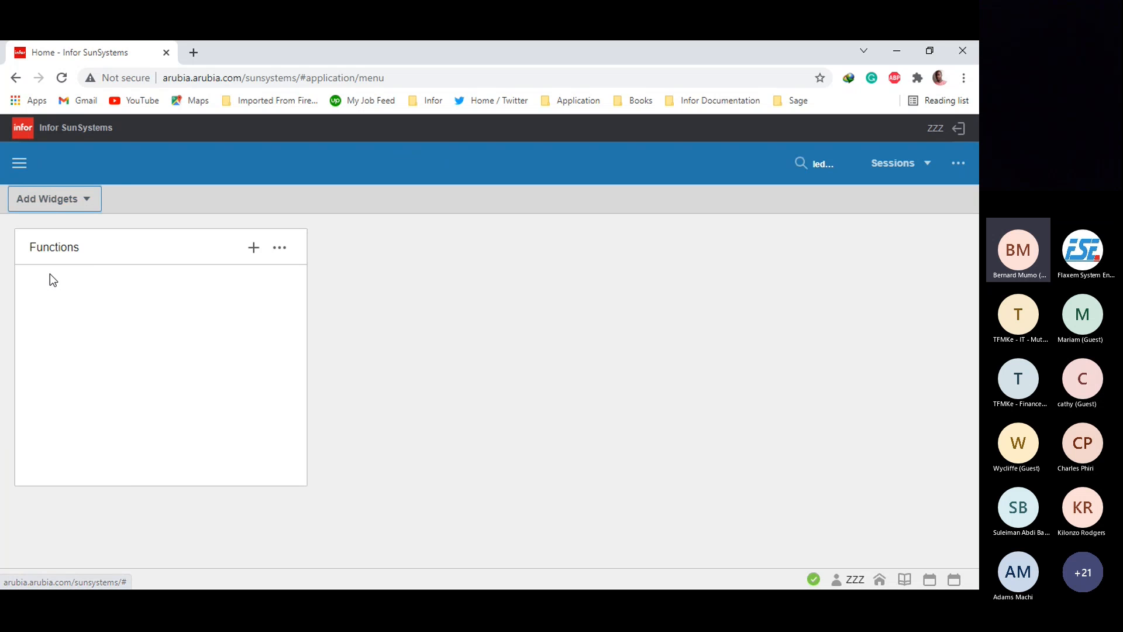
click(253, 247)
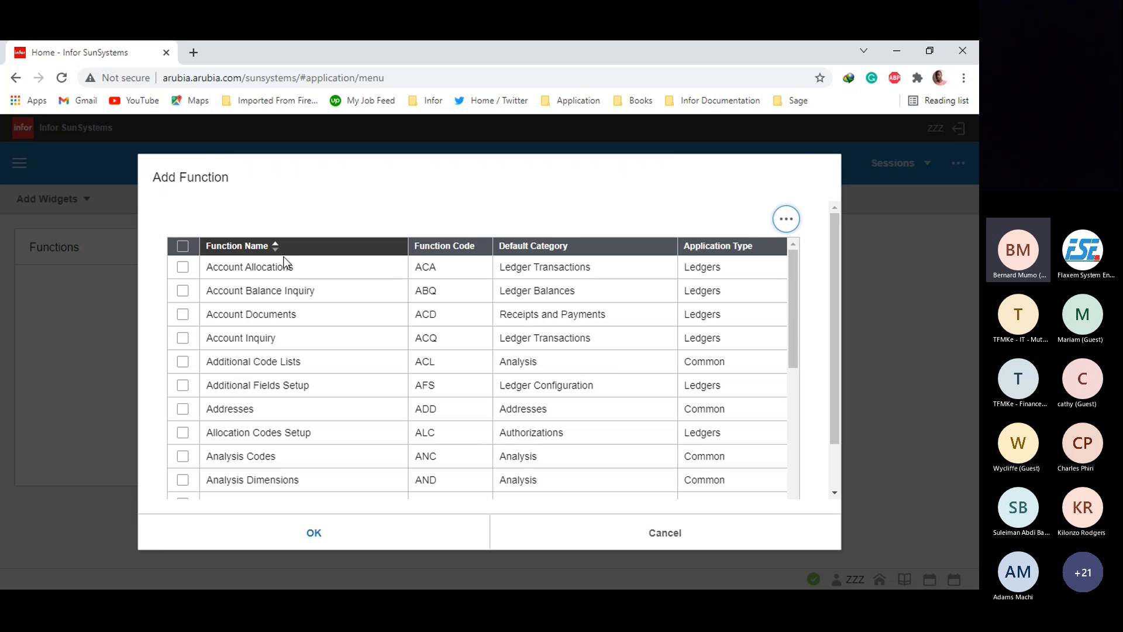
scroll(285, 261, down, 3)
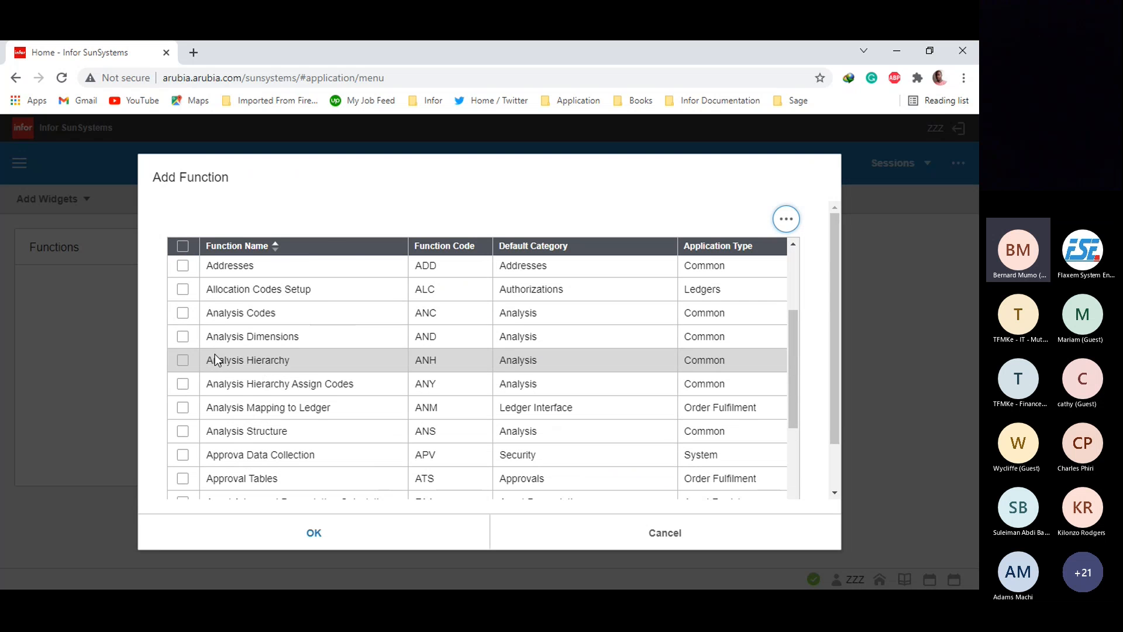
click(182, 315)
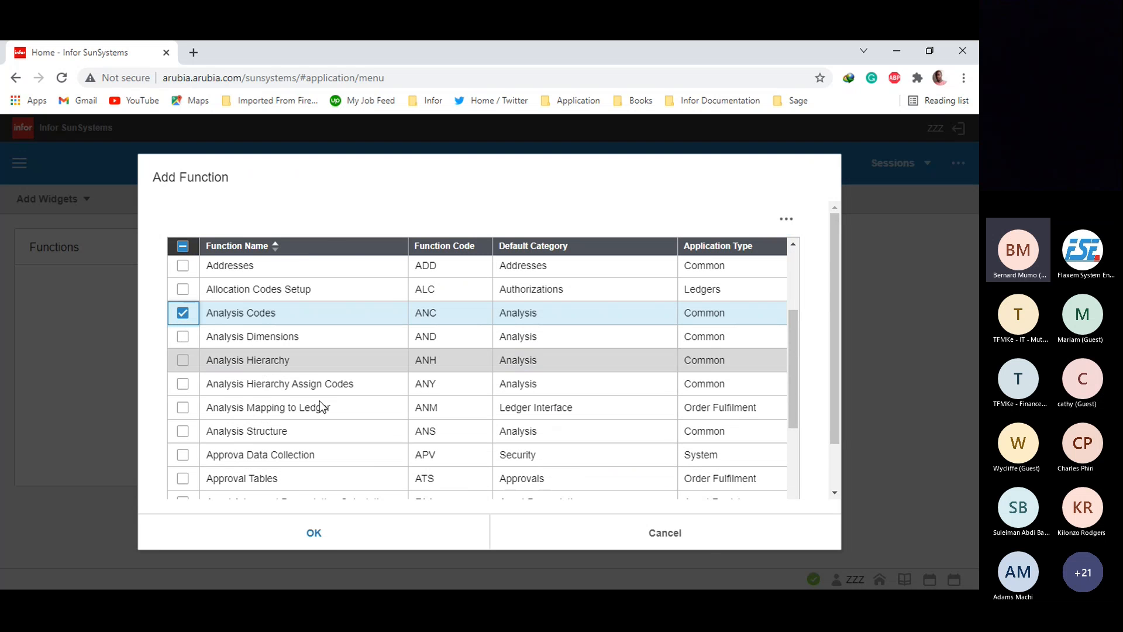
click(319, 532)
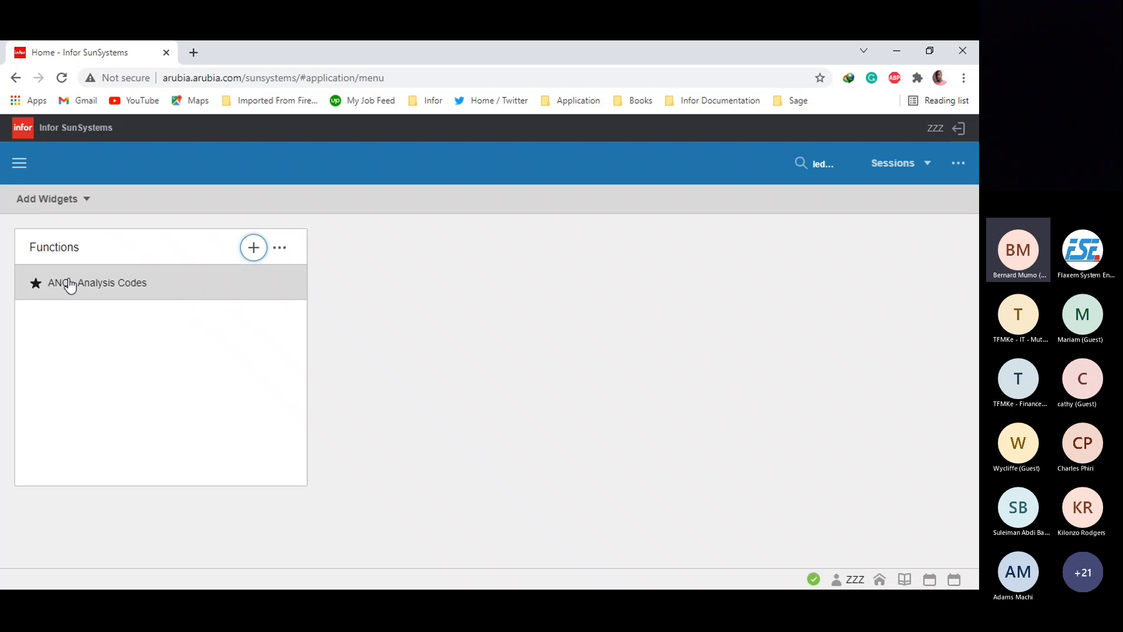
Examine the Analysis group under Favourites in the navigation menu and check the list of open sessions.
click(19, 164)
click(164, 195)
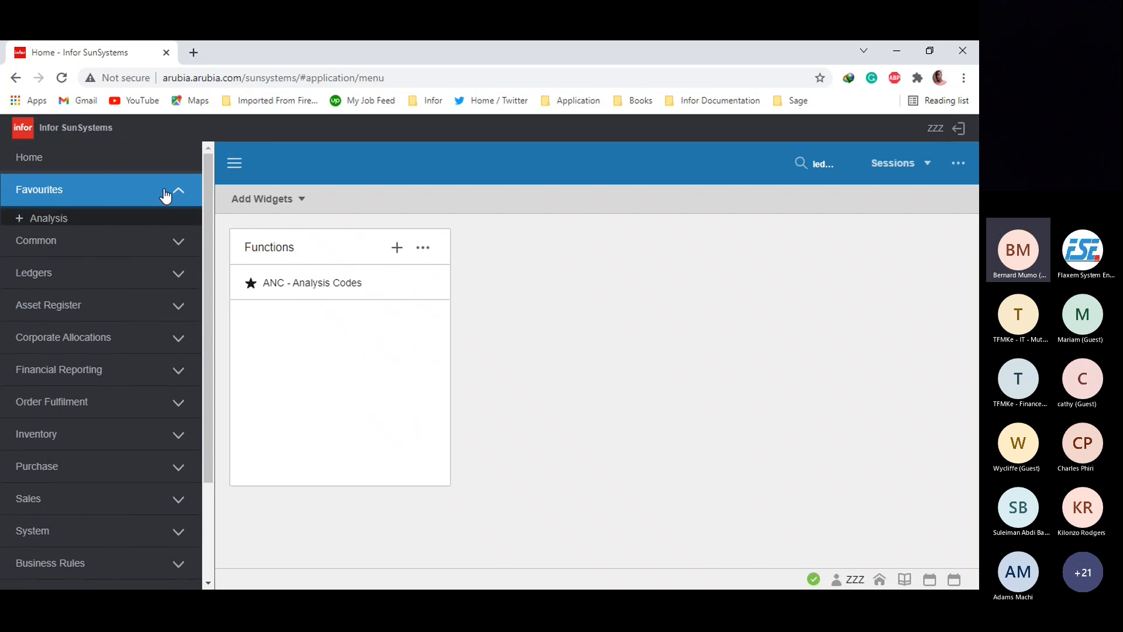
click(25, 226)
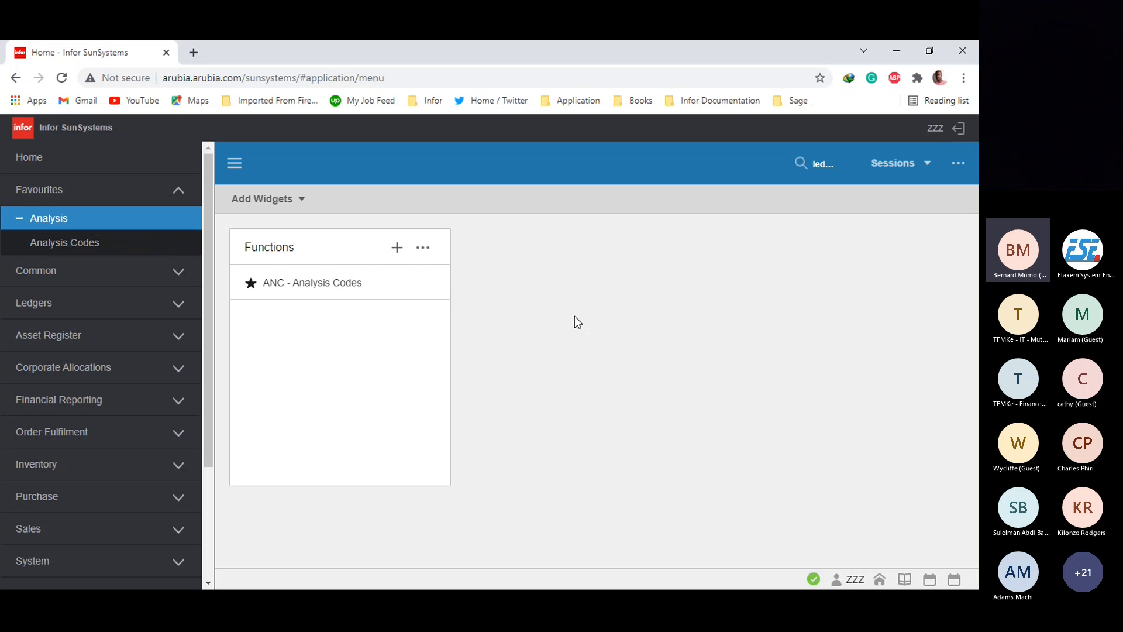
click(235, 165)
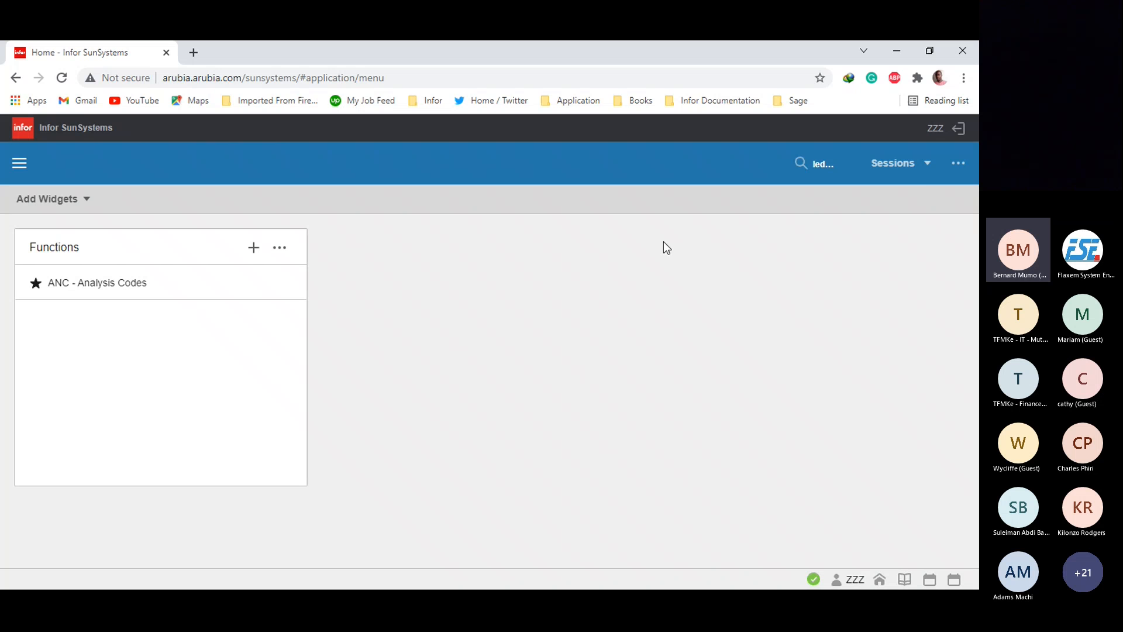
click(920, 165)
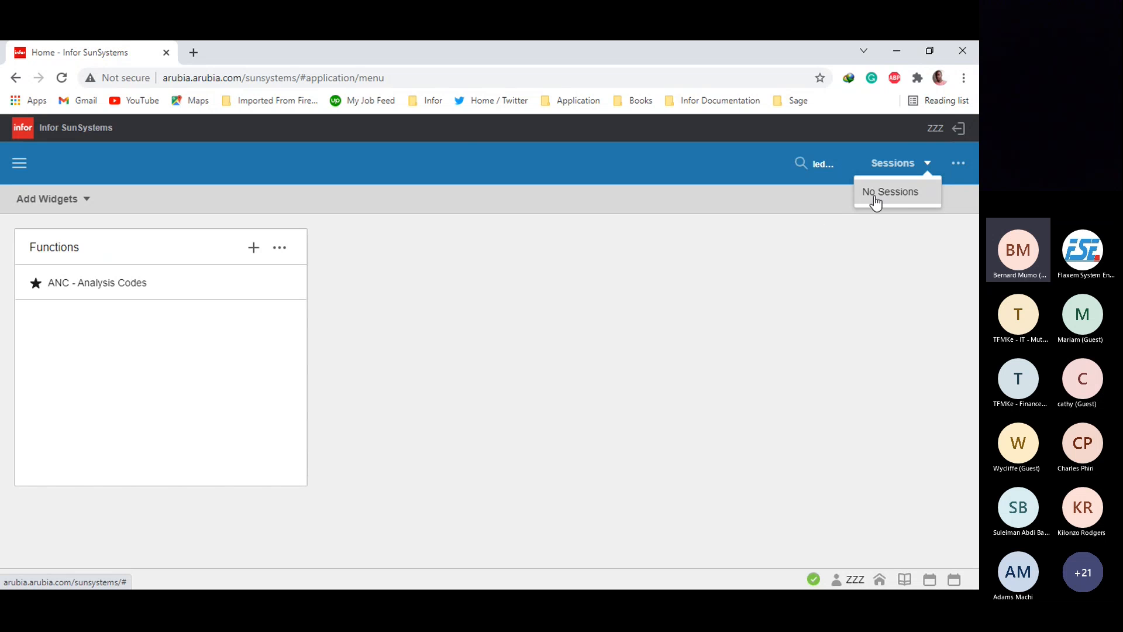
click(802, 242)
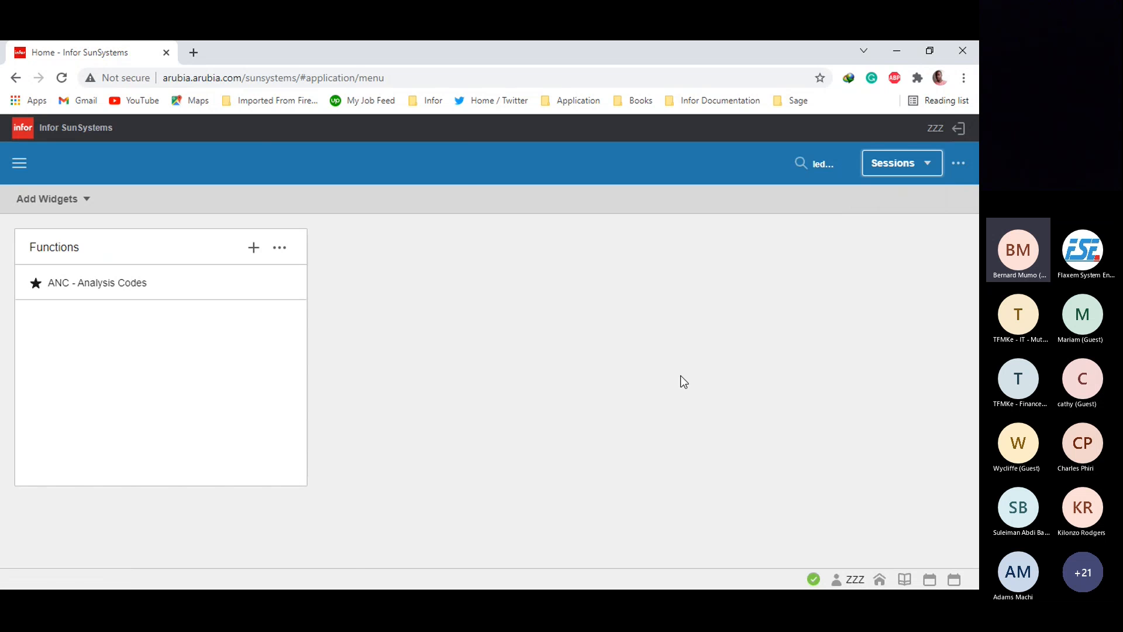
Switch to the Trial Balance report viewer, review page 2 and the available export formats, and close the viewer.
key(super)
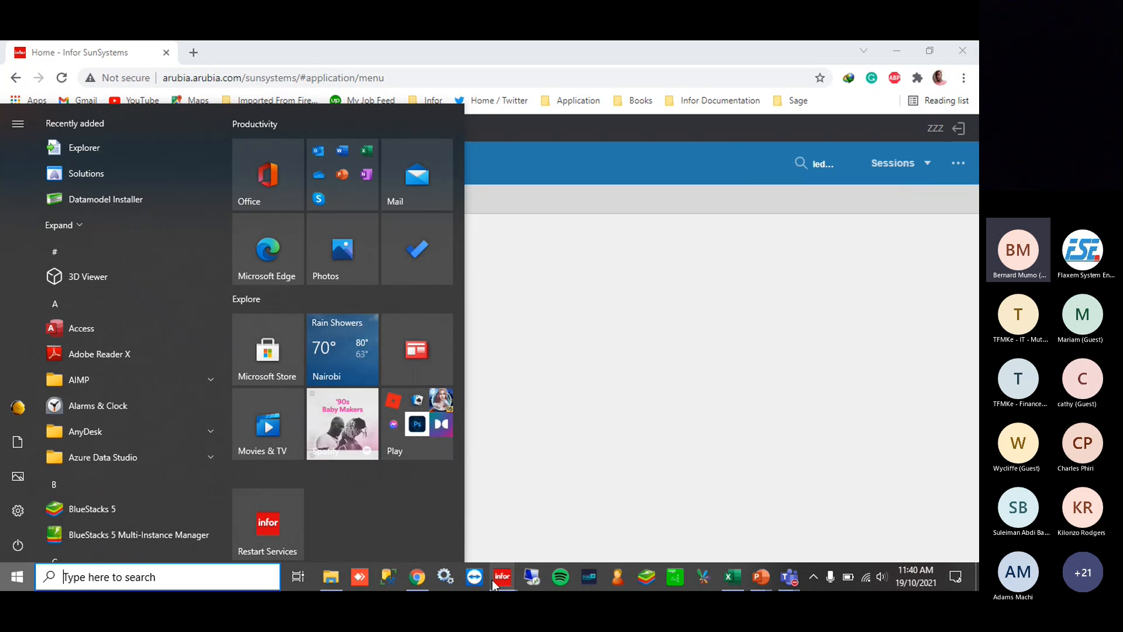
mouse_move(493, 577)
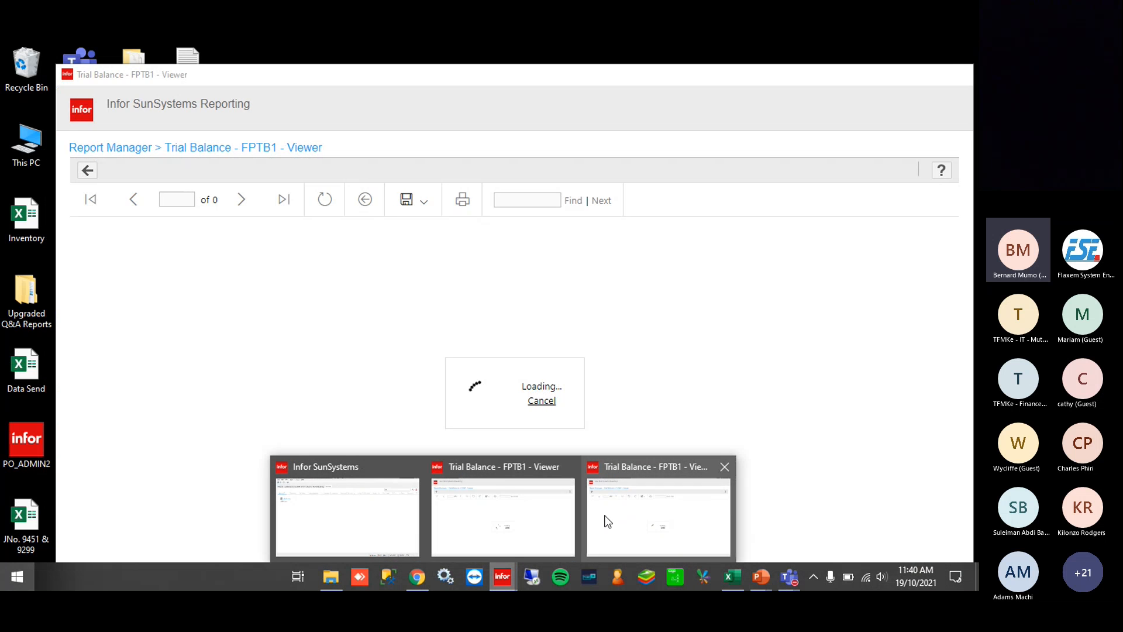
click(608, 522)
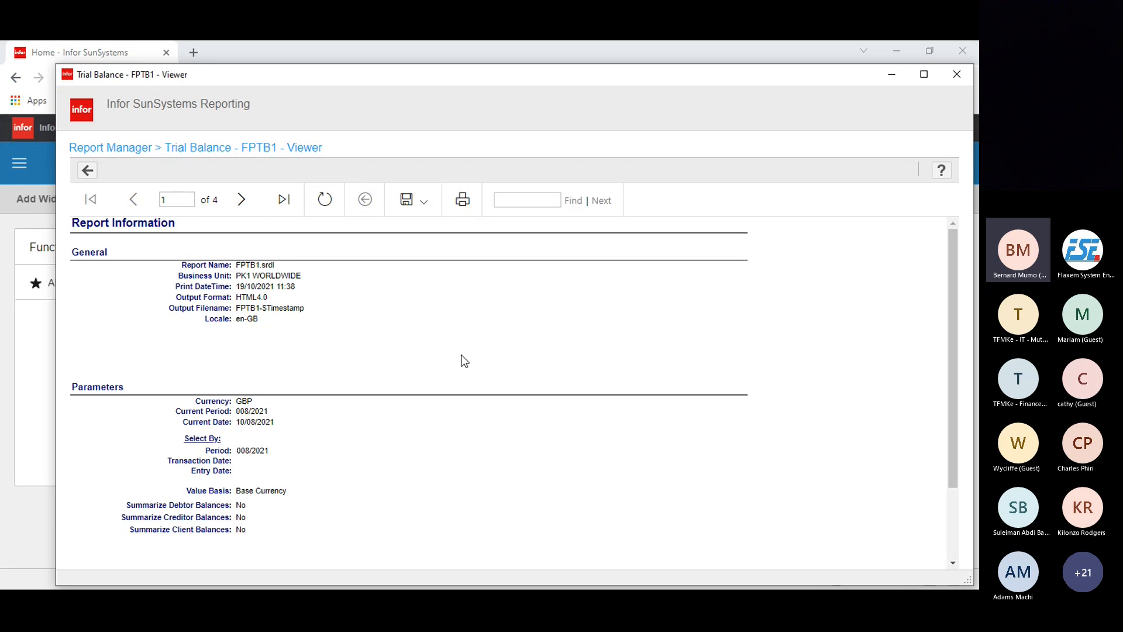
click(256, 205)
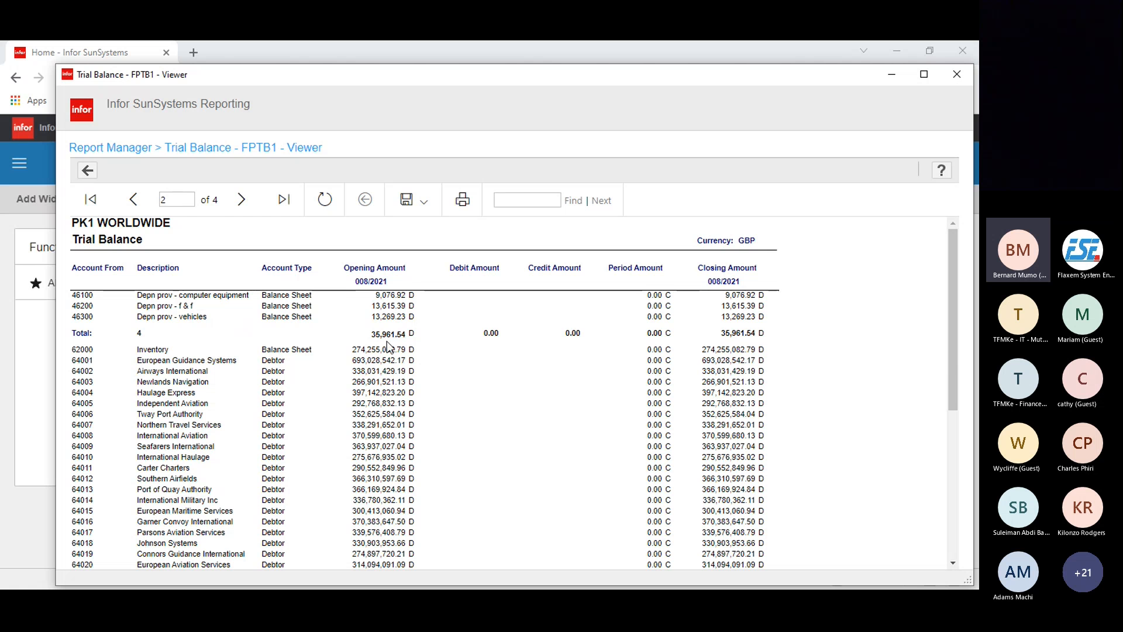
scroll(387, 341, down, 5)
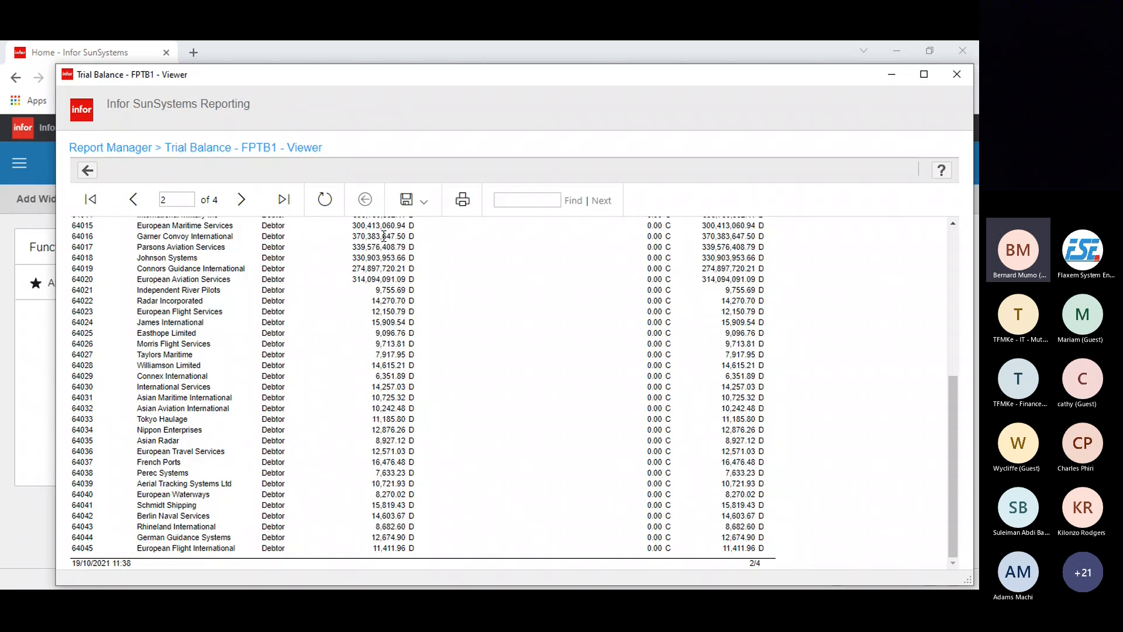
click(422, 201)
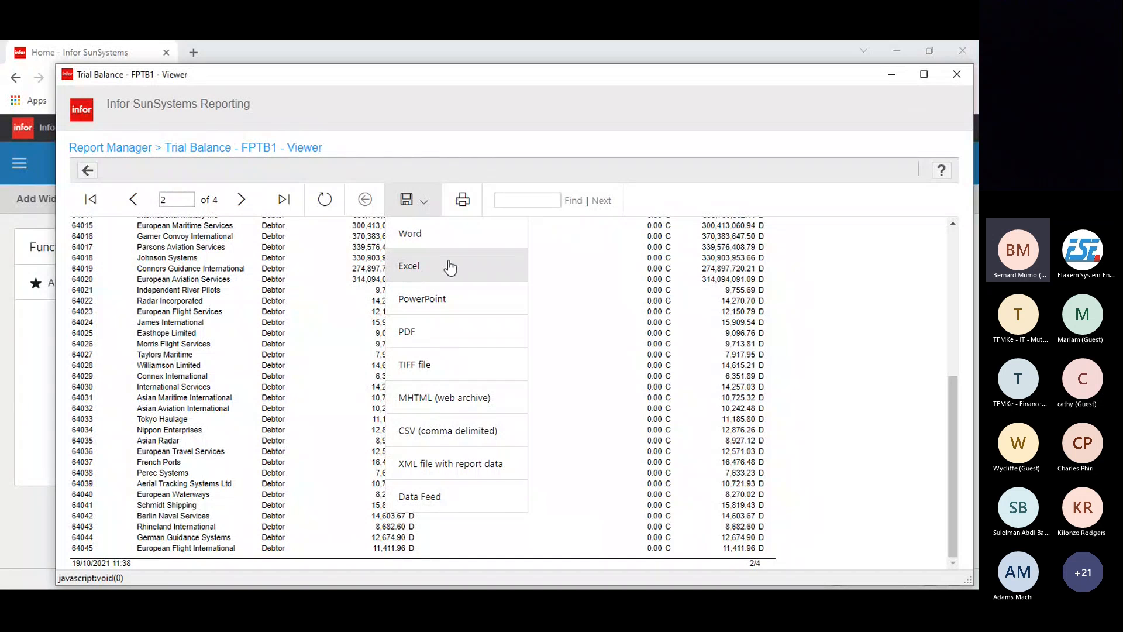
click(957, 75)
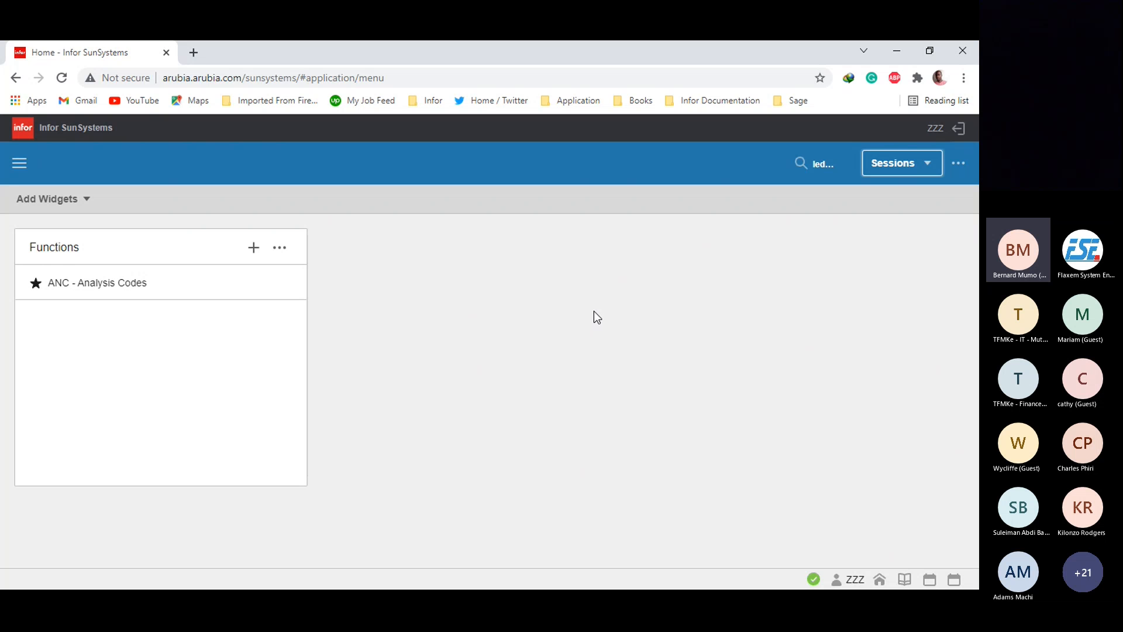
Switch to the SunSystems 6 Reporting and Analysis Overview workbook in Excel and select the Database filter on the Profit and Loss sheet.
key(super)
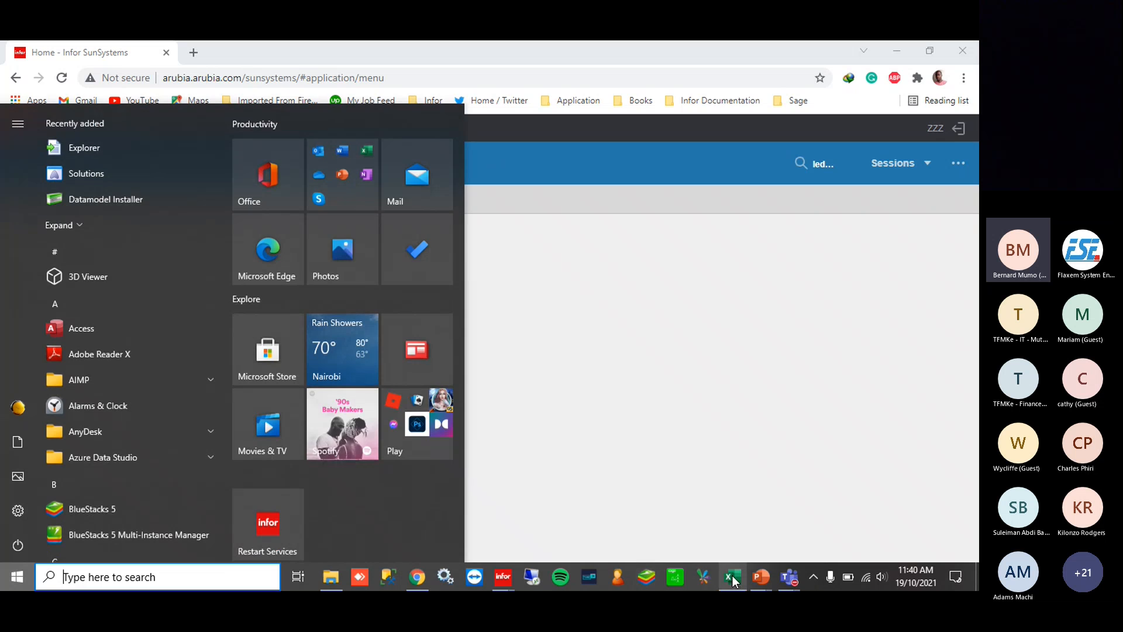
click(732, 577)
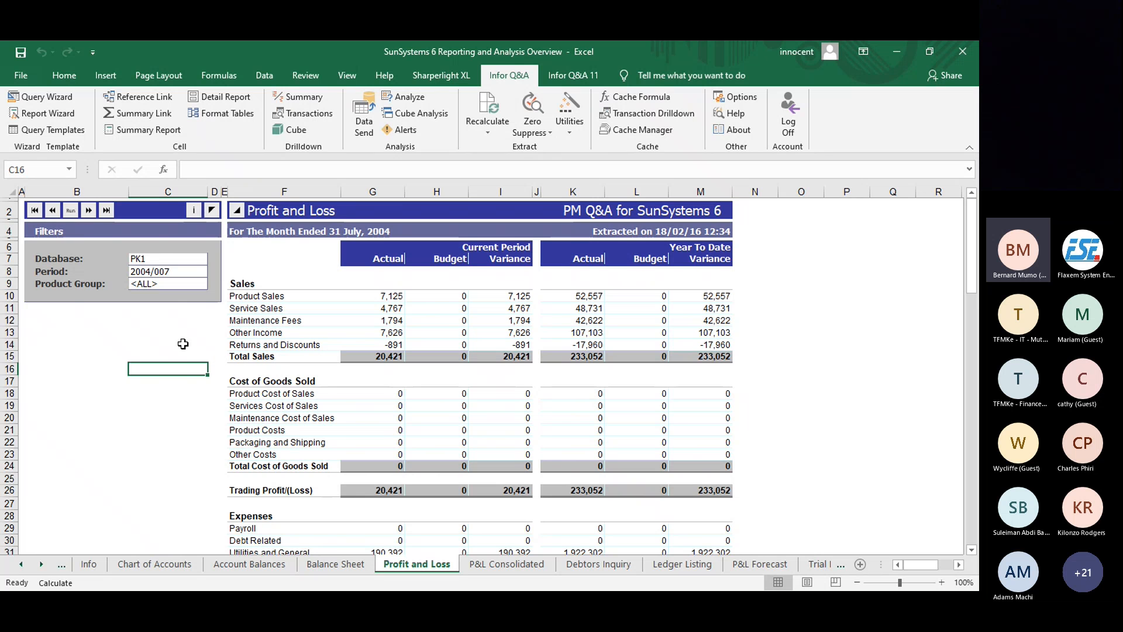
click(137, 256)
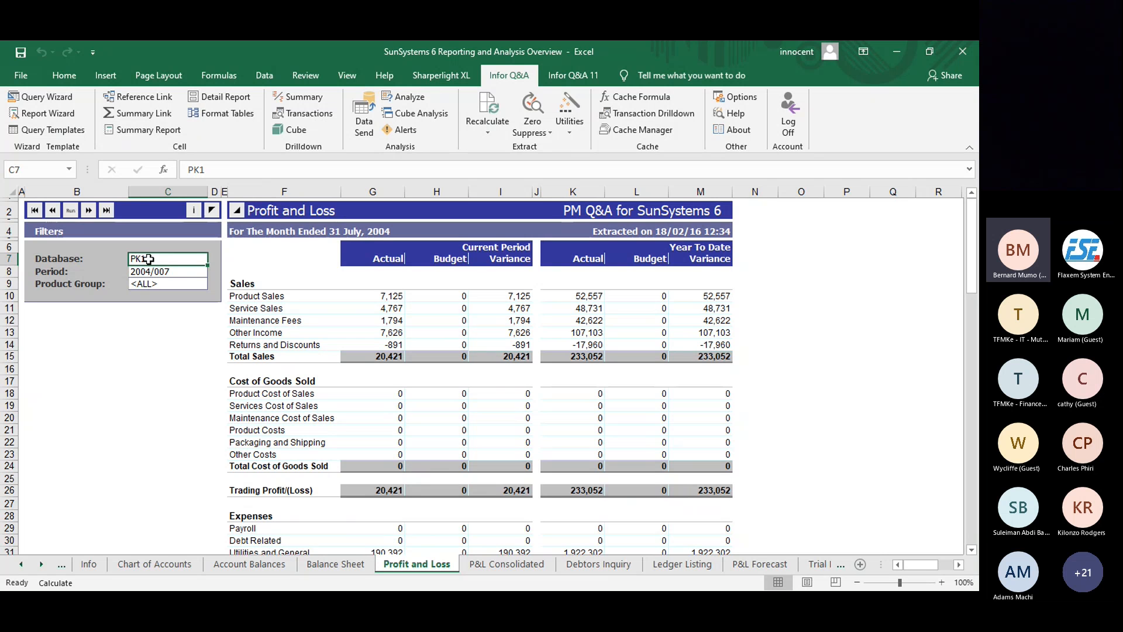
Set the Profit and Loss report's Period filter to 2004/003 and recalculate the report with Infor Q&A.
click(176, 271)
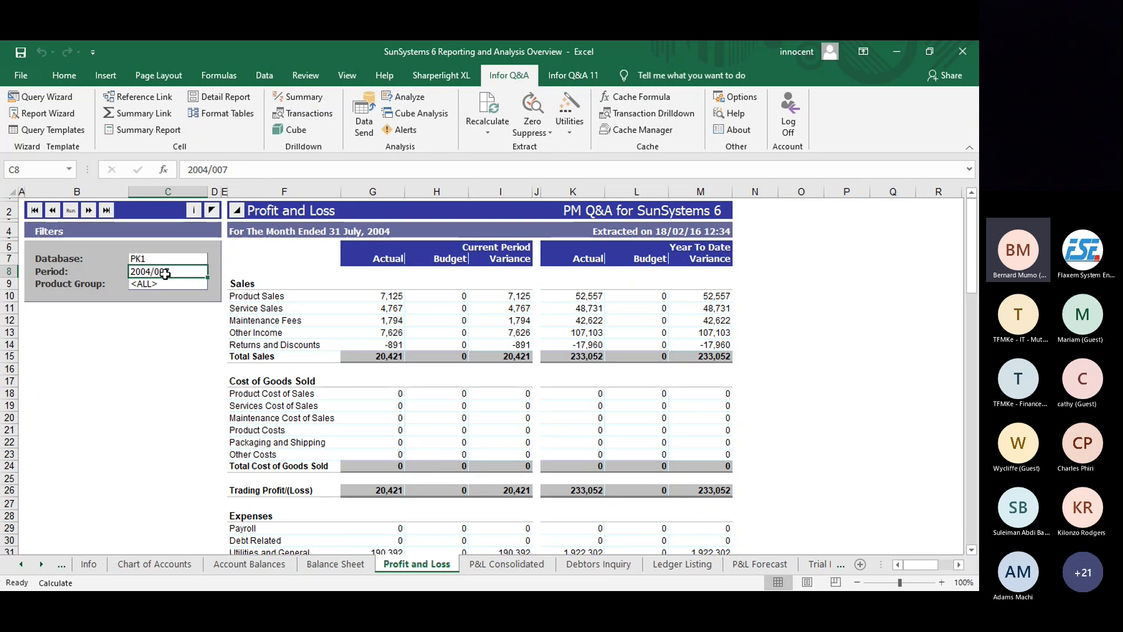
click(232, 171)
key(BackSpace)
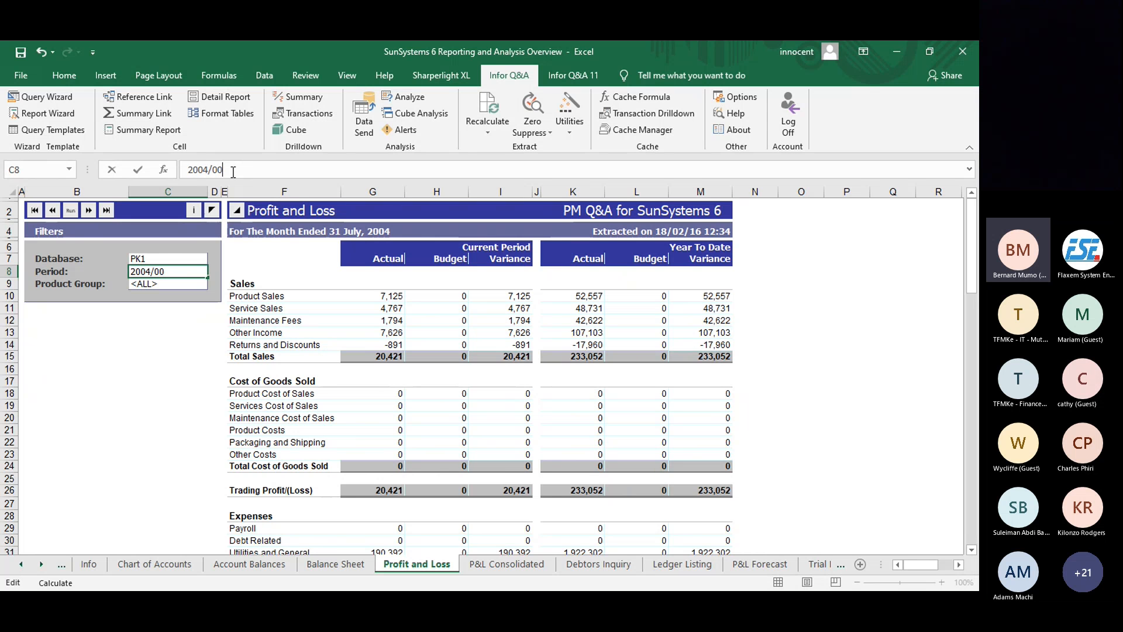
text(3)
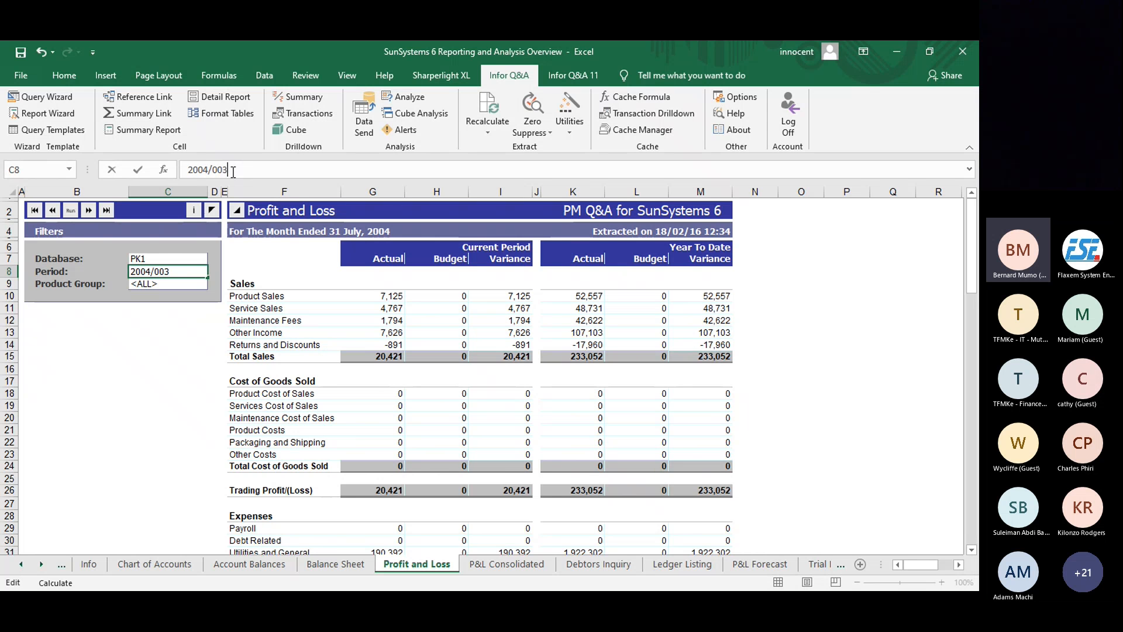
click(167, 351)
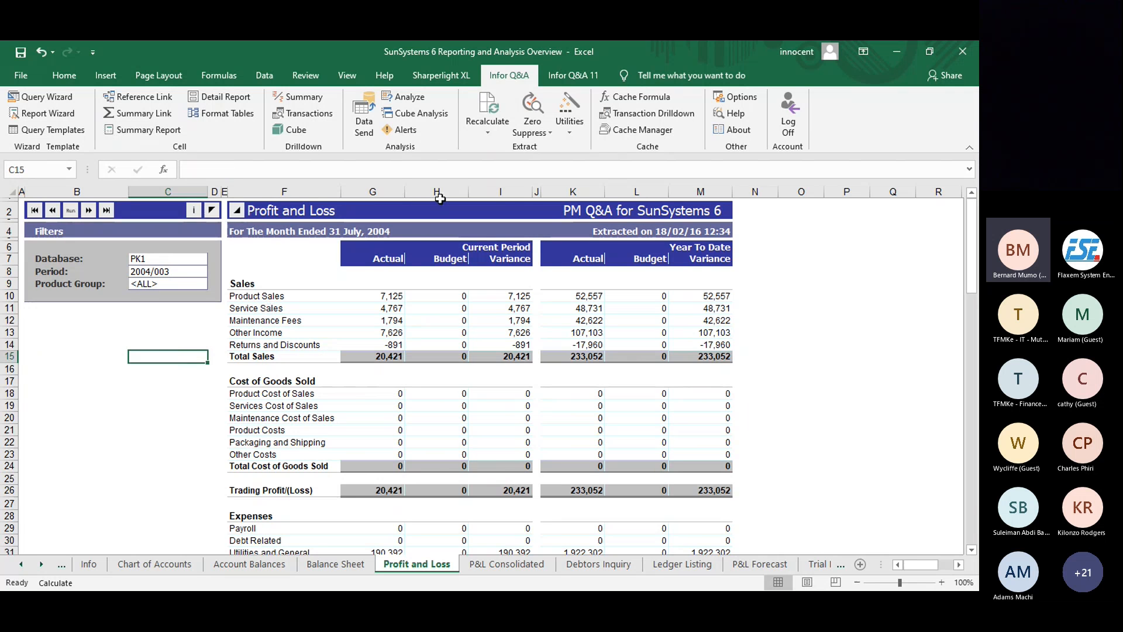
click(487, 132)
click(487, 162)
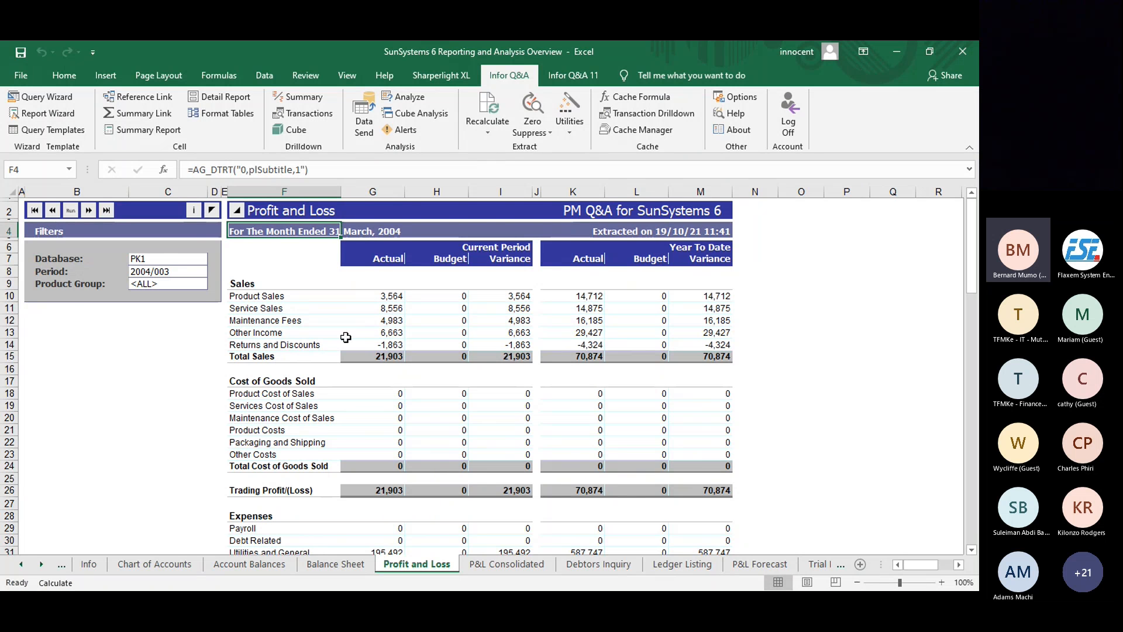
Set the Profit and Loss report's Period filter to 2004/002 and rerun the report.
click(156, 270)
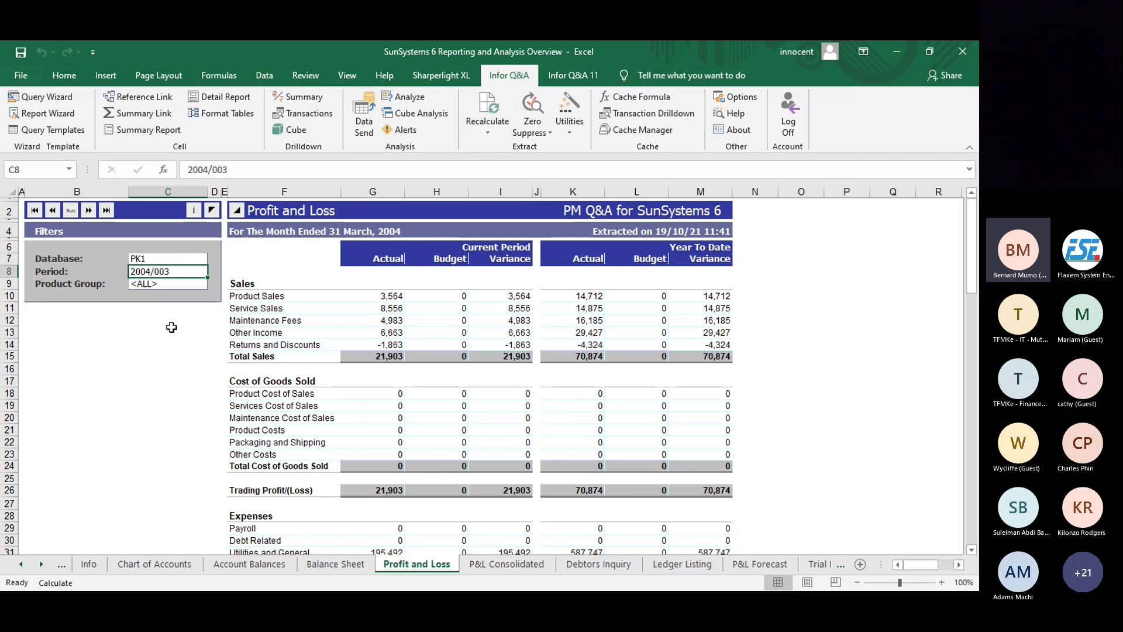
click(242, 169)
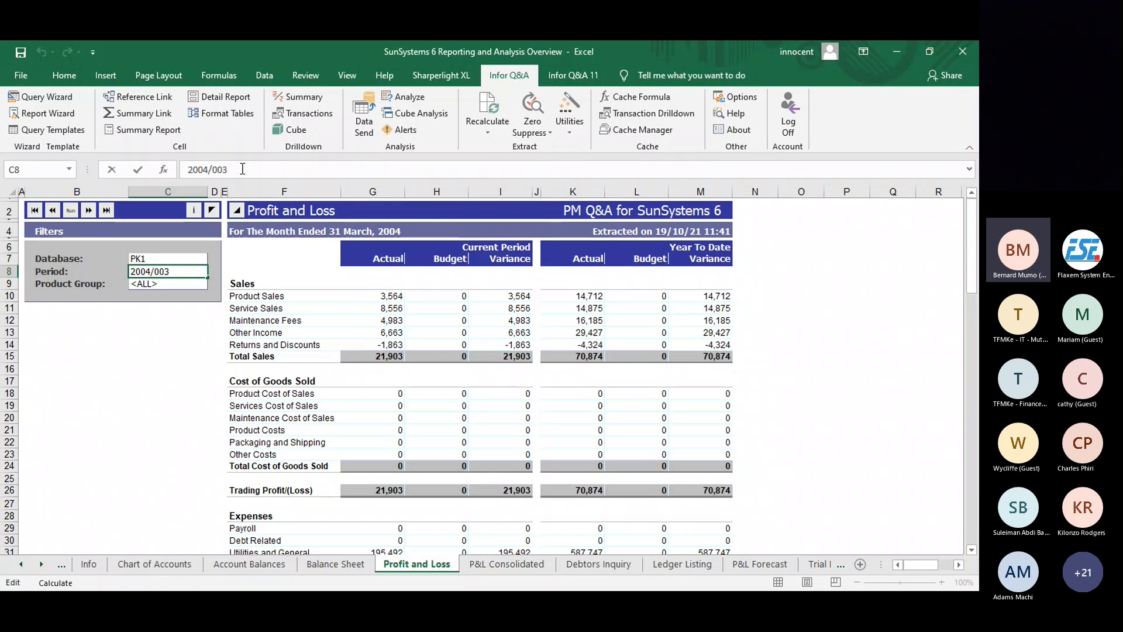
key(BackSpace)
text(2)
click(158, 356)
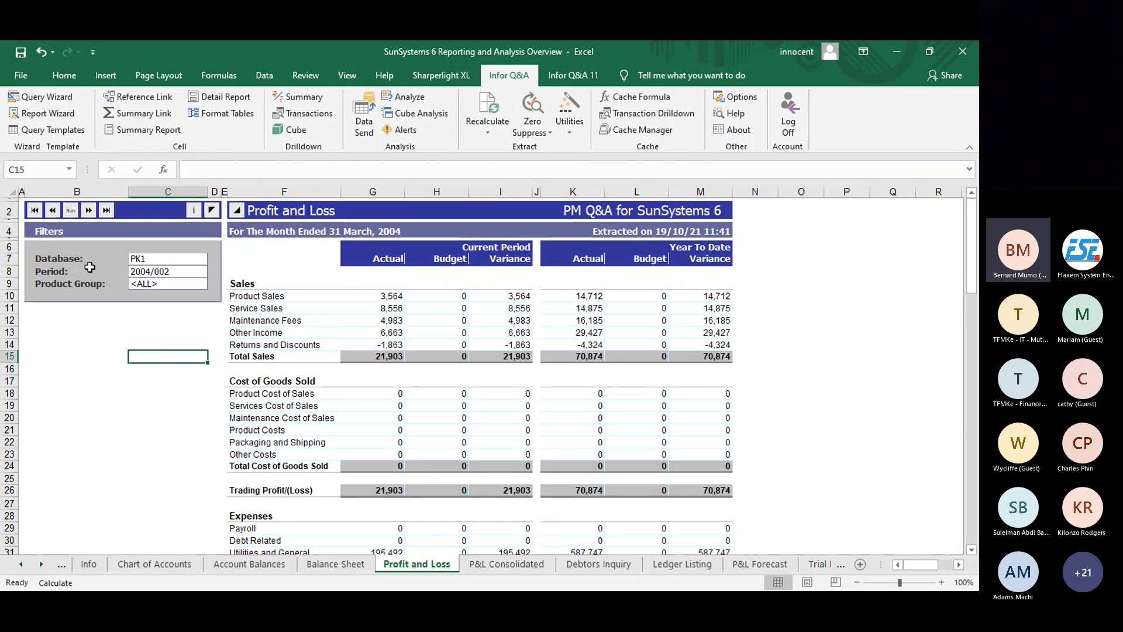
click(70, 211)
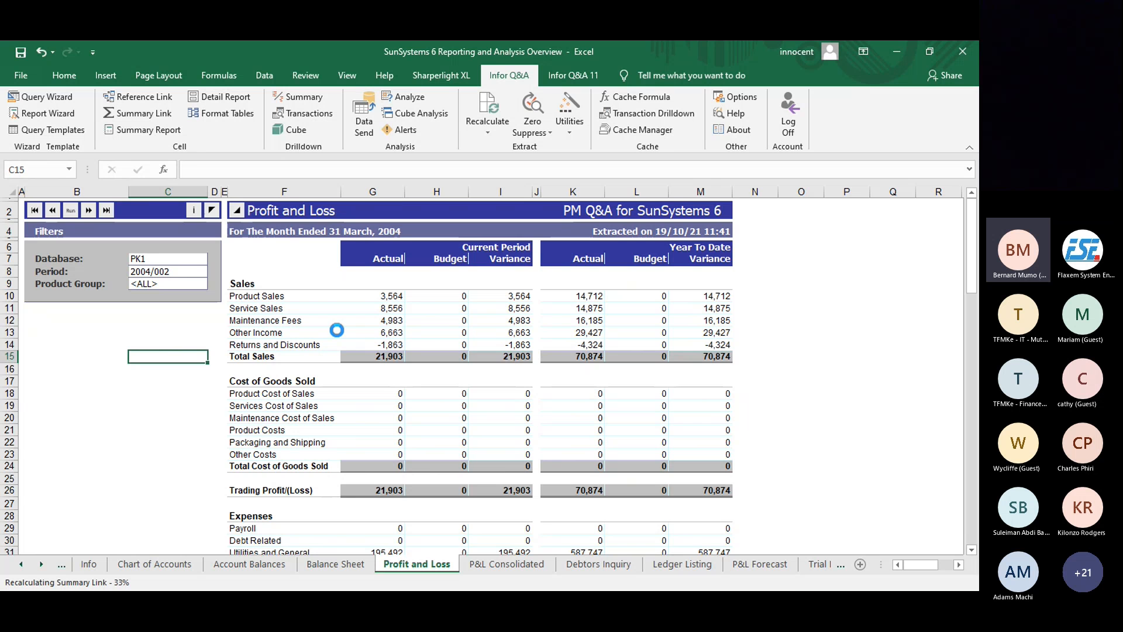
View the Balance Sheet report, return to the Profit and Loss sheet and select an empty cell below its filters.
click(329, 566)
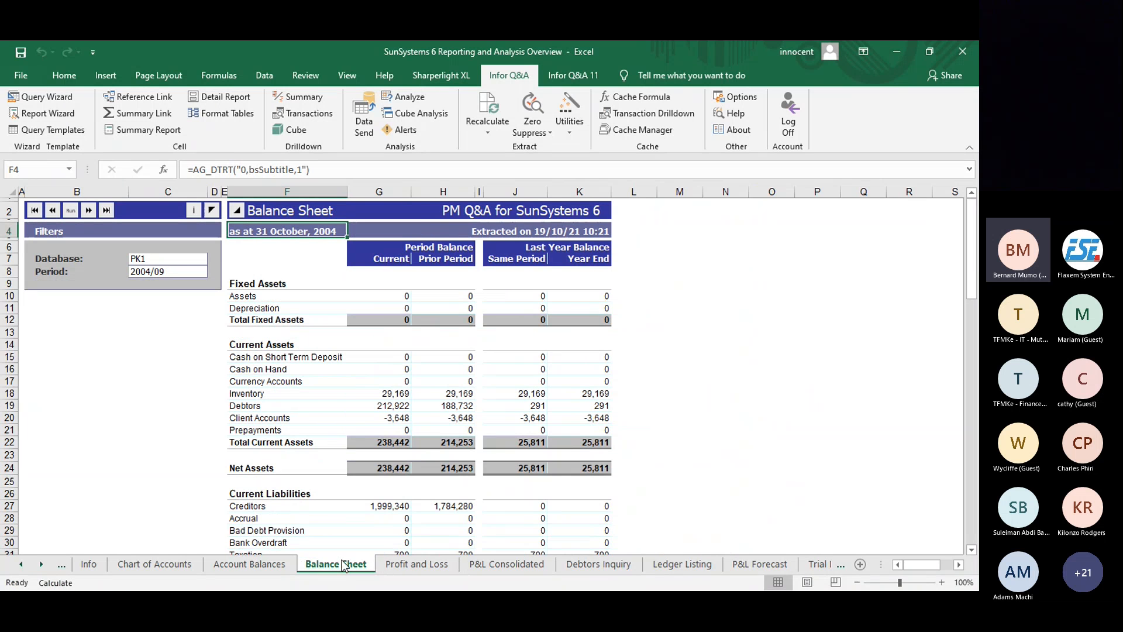
click(408, 566)
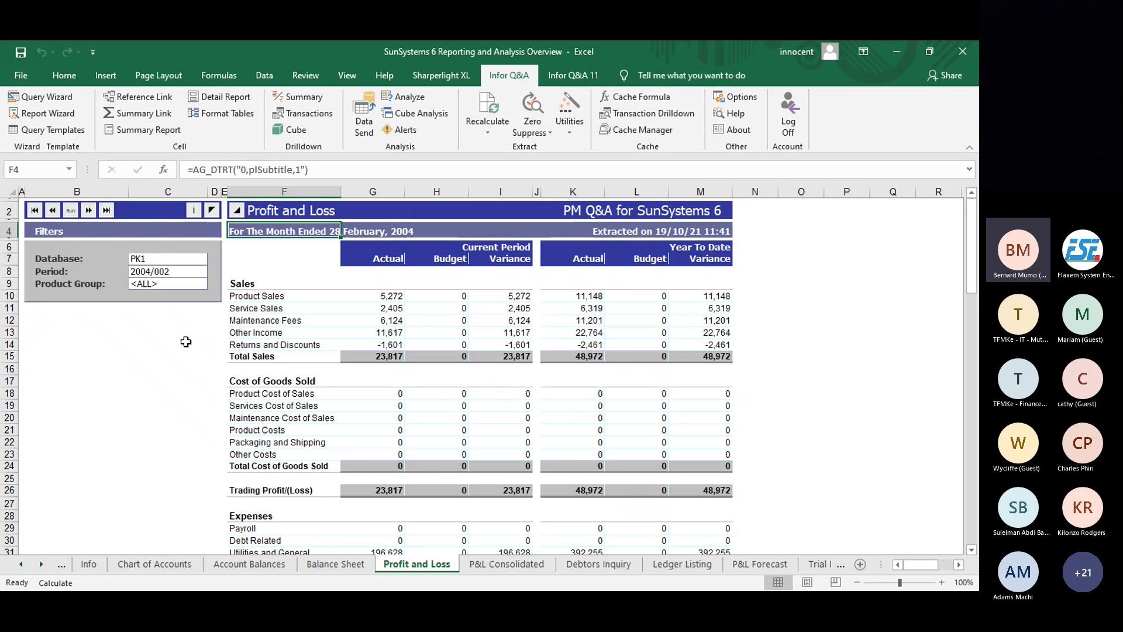
click(185, 341)
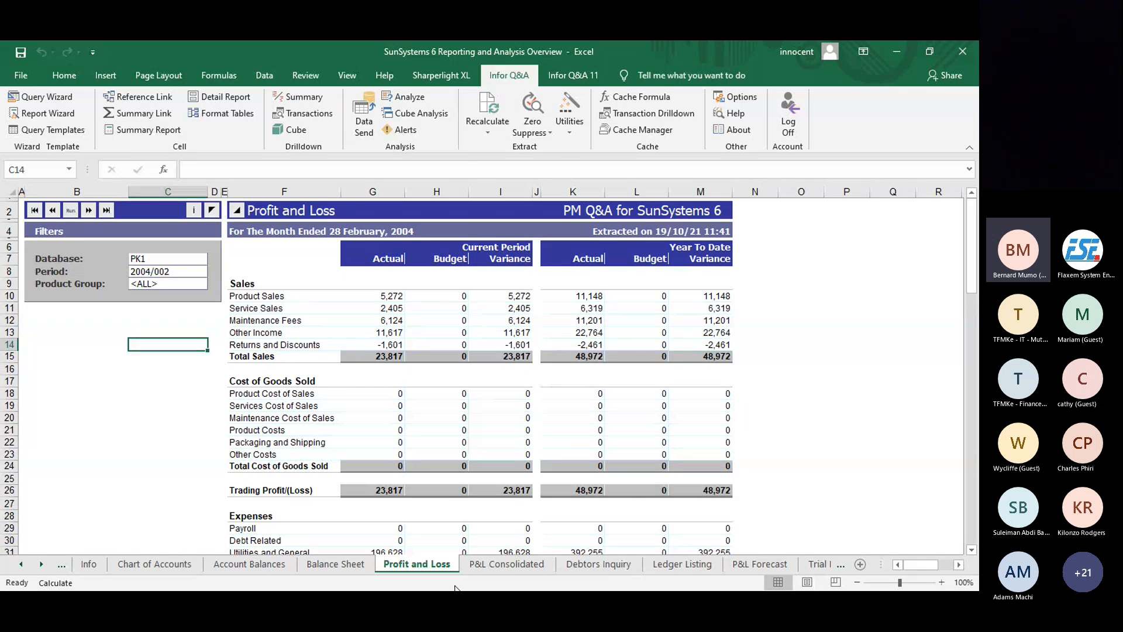
Switch to the PowerPoint slide show and advance from the Benefits of Infor SunSystems slide to the Q&A contact slide.
key(super)
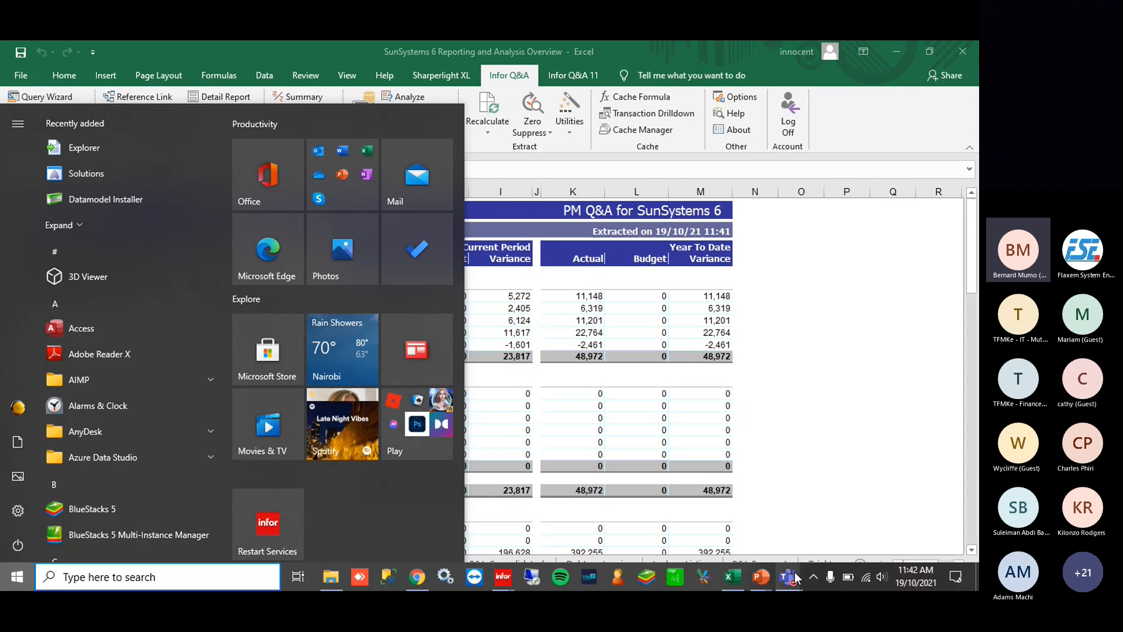
mouse_move(768, 585)
click(785, 541)
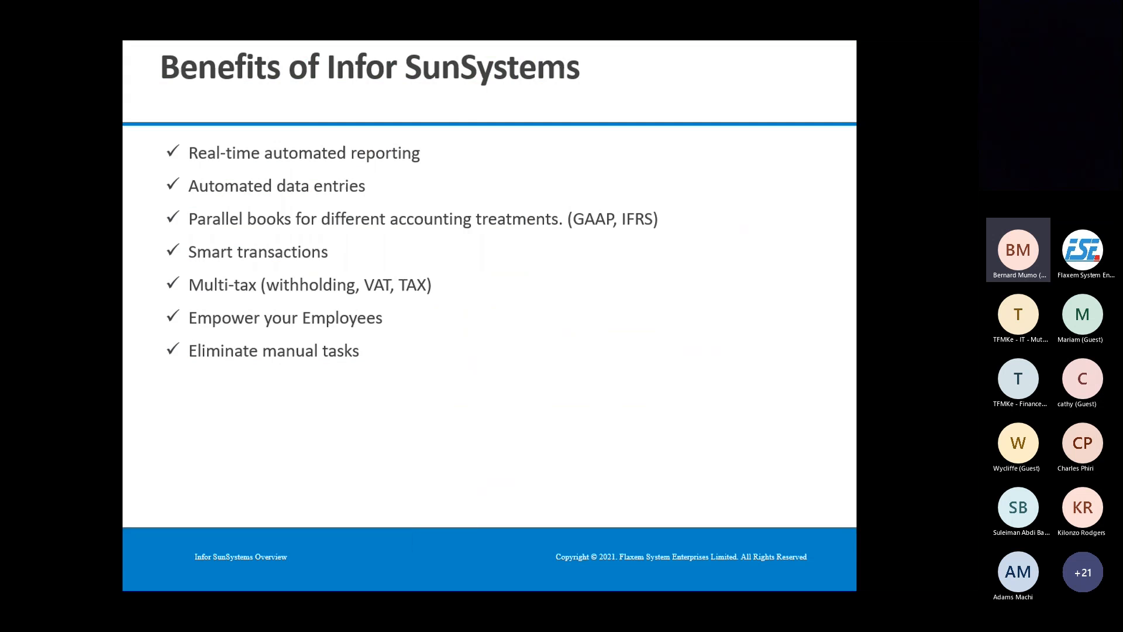
click(437, 363)
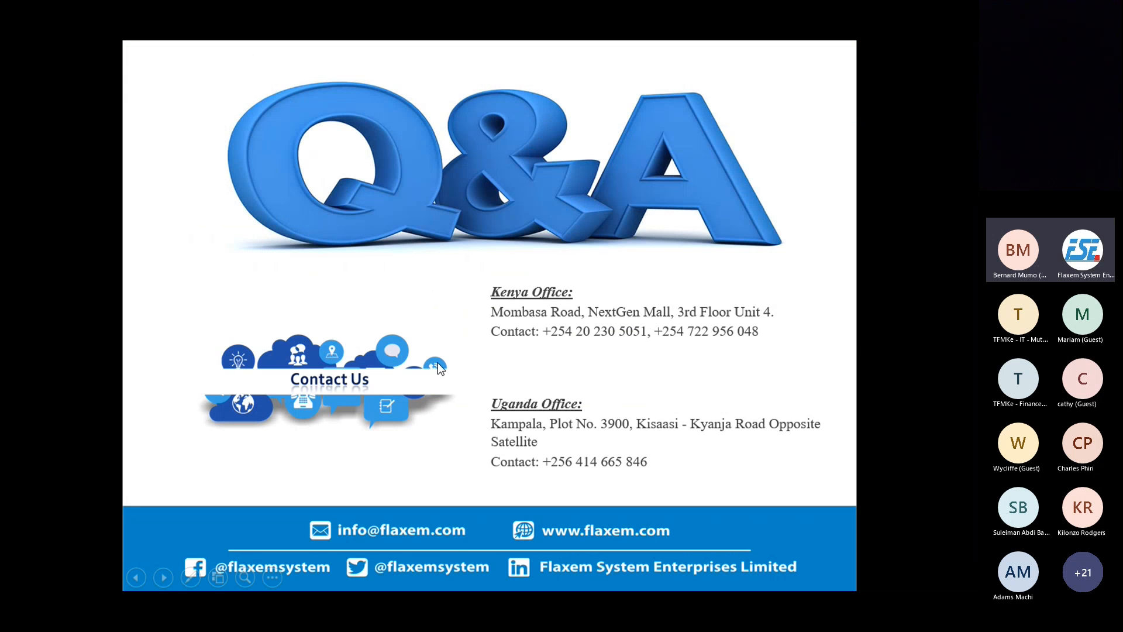